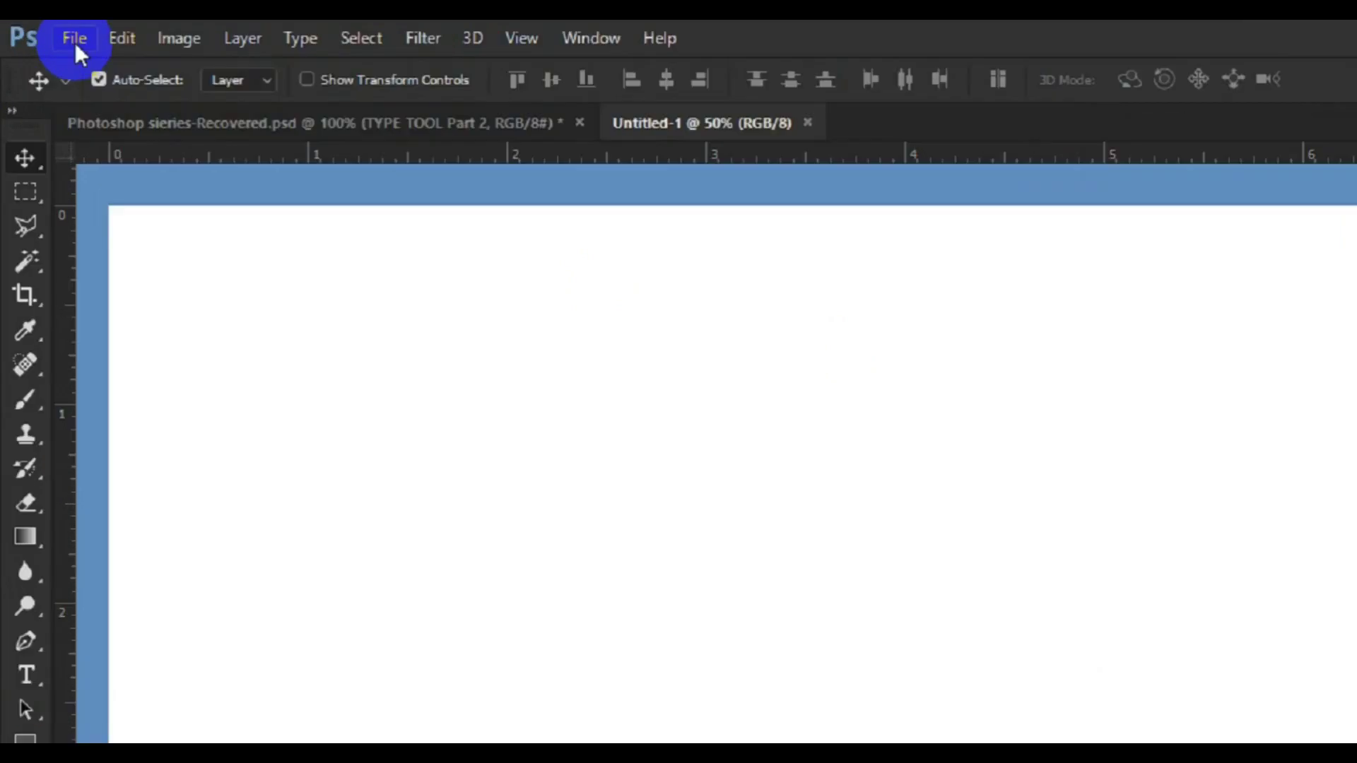
- Place Embedded the passport-size2 picture from the Desktop folder into Untitled-1
{"action": "left_click", "coordinate": [56, 34]}
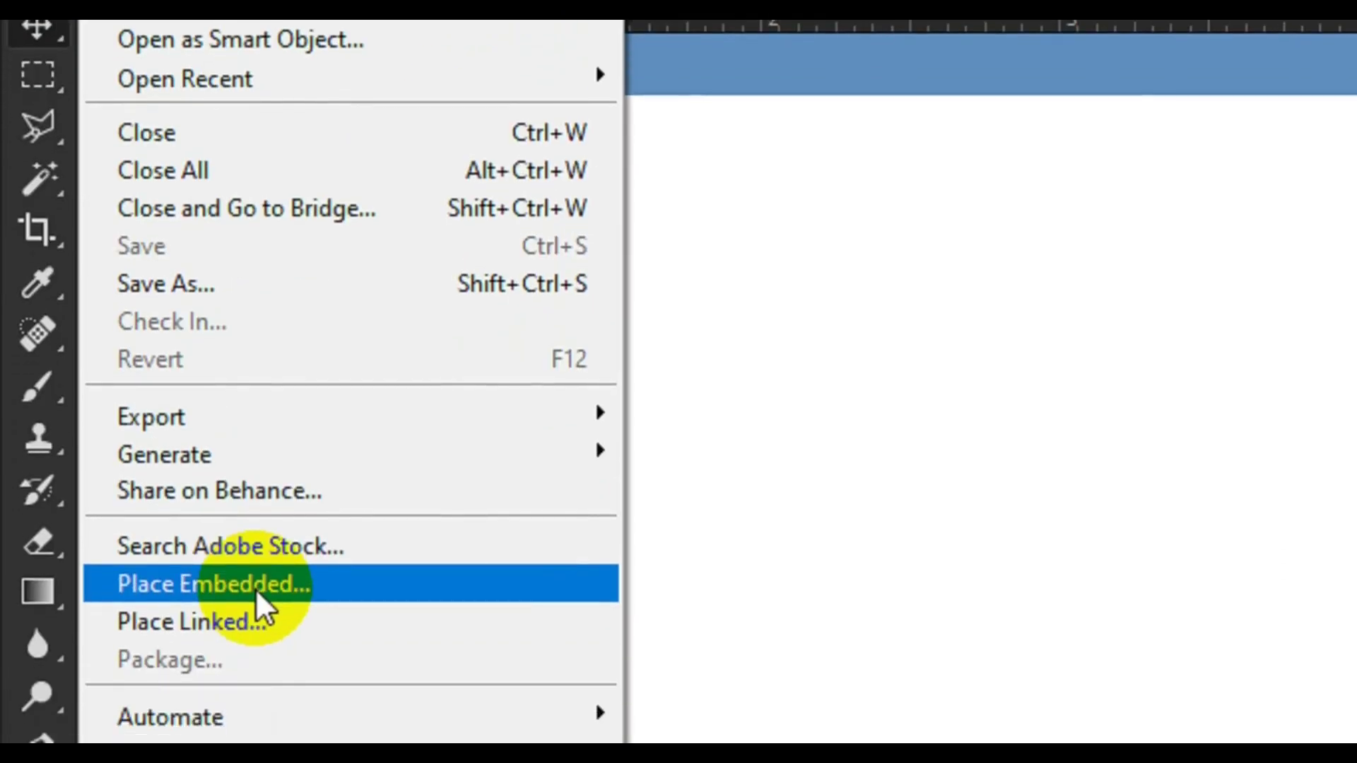
{"action": "left_click", "coordinate": [255, 602]}
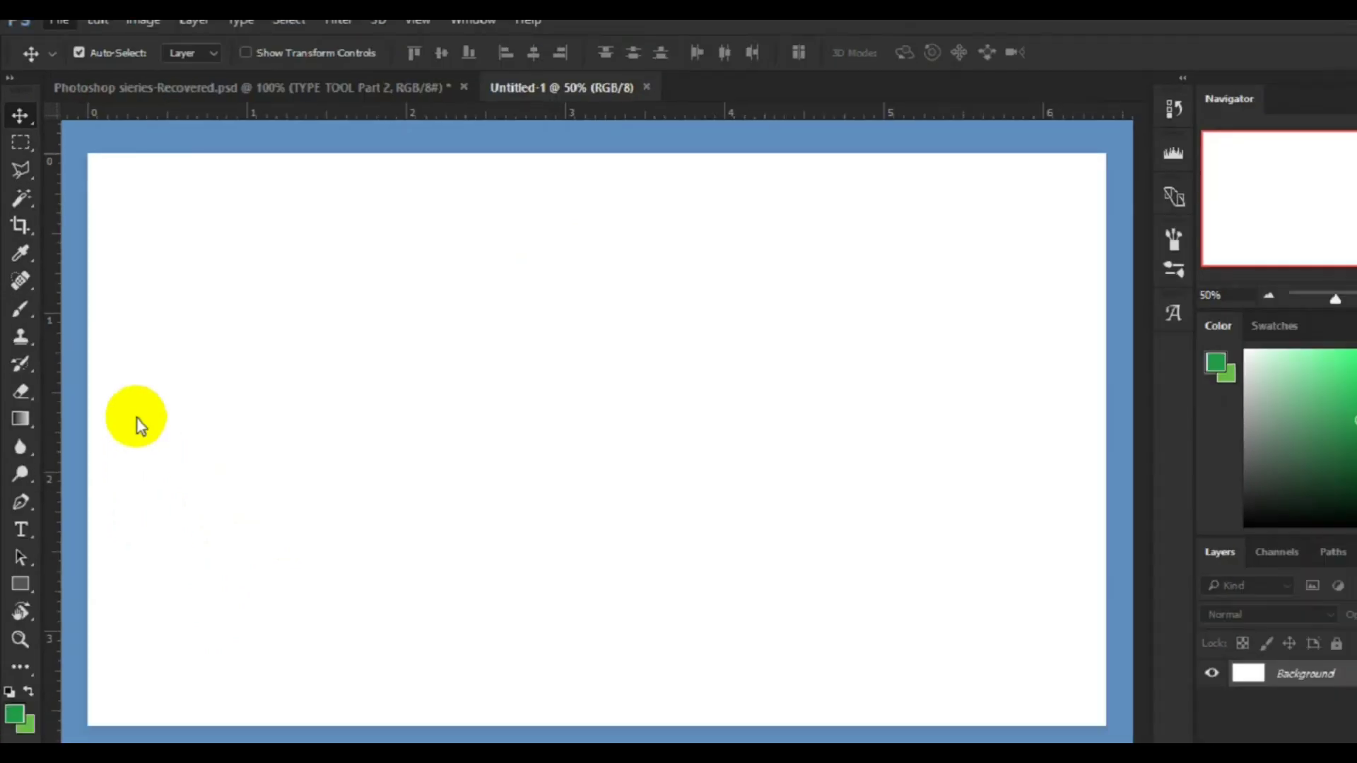
{"action": "left_click", "coordinate": [146, 428]}
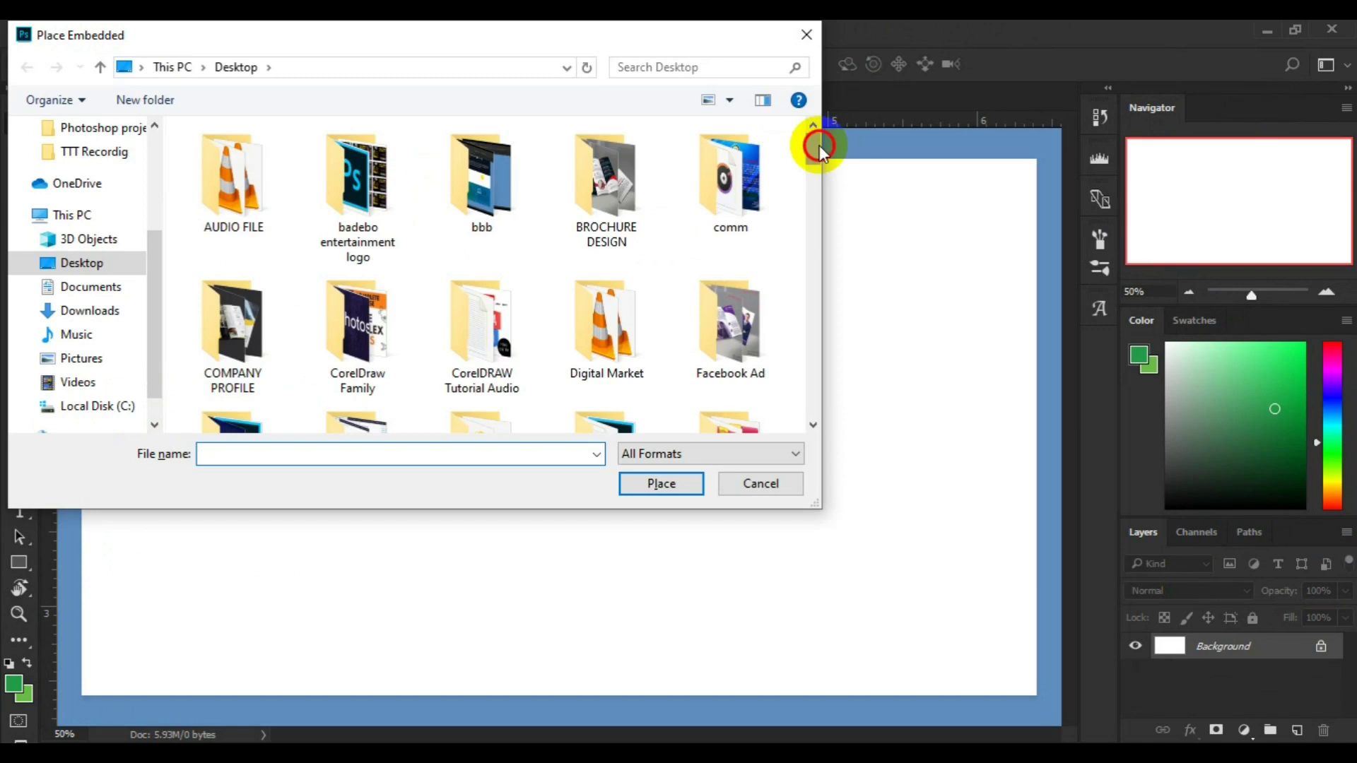
{"action": "left_click_drag", "start_coordinate": [820, 145], "coordinate": [820, 334]}
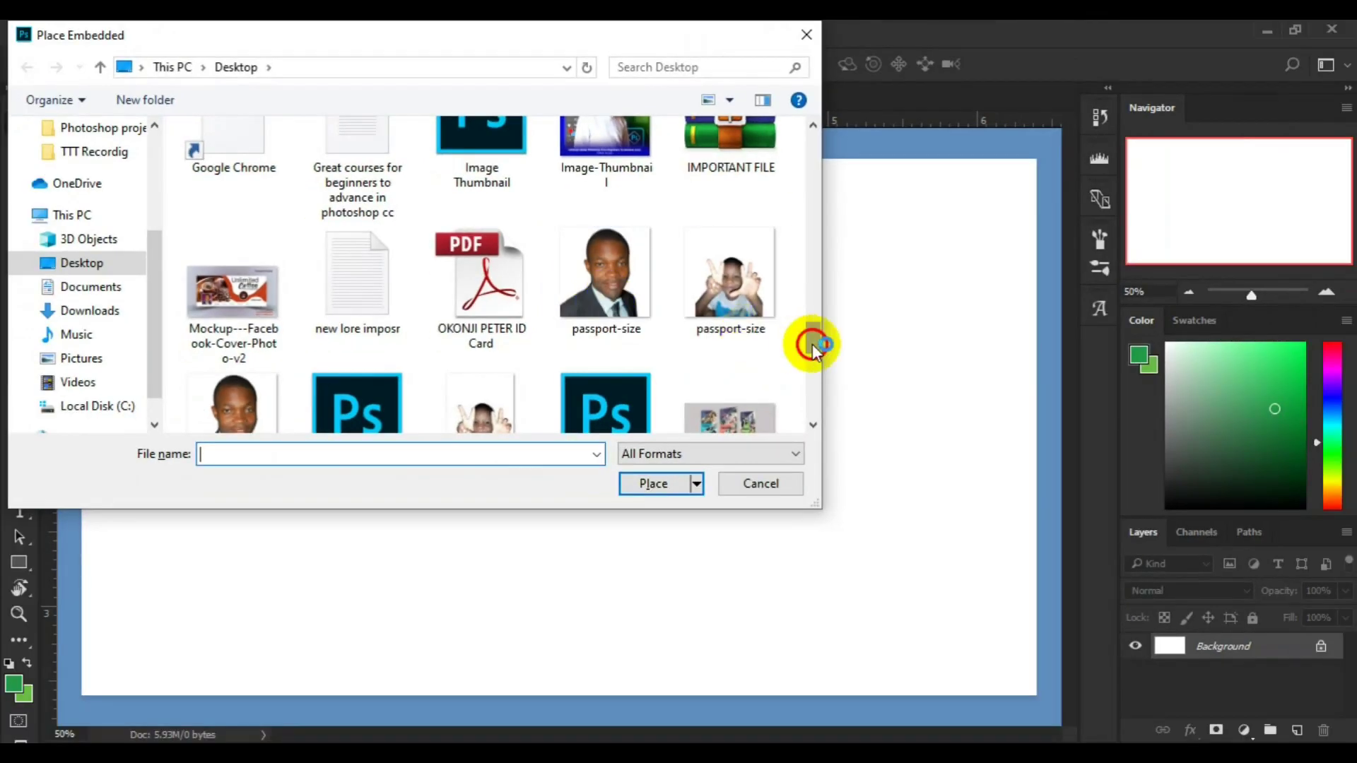
{"action": "mouse_move", "coordinate": [812, 343]}
{"action": "left_mouse_down"}
{"action": "mouse_move", "coordinate": [812, 380]}
{"action": "mouse_move", "coordinate": [813, 357]}
{"action": "left_mouse_up"}
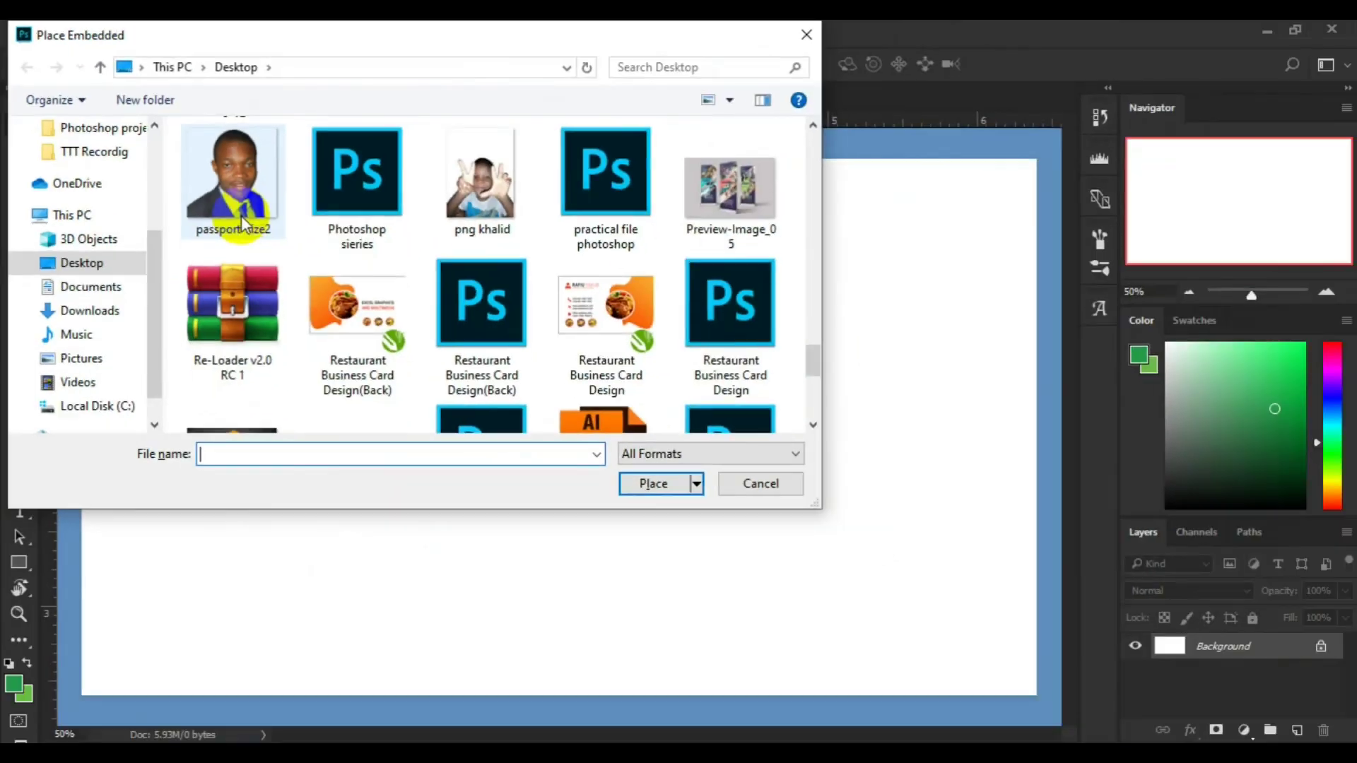
{"action": "left_click", "coordinate": [479, 406]}
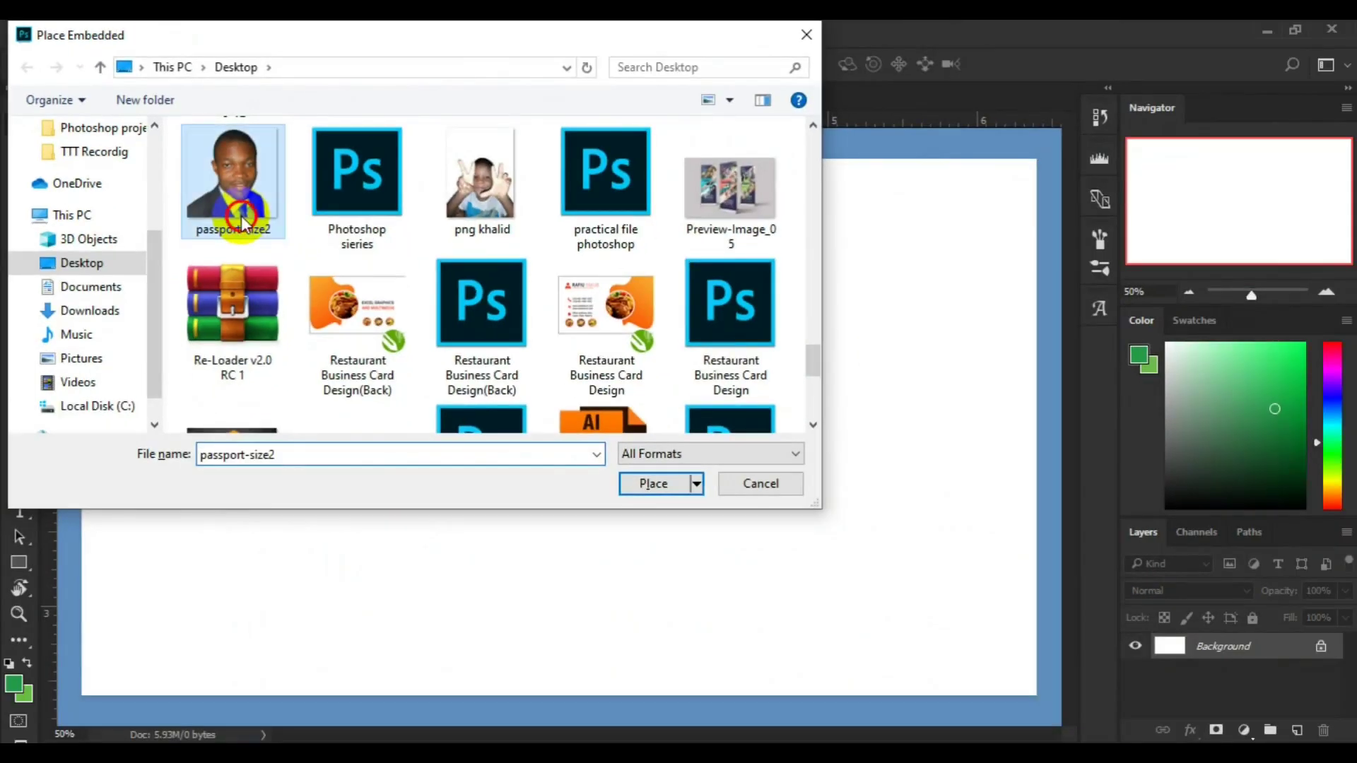
{"action": "left_click", "coordinate": [666, 493]}
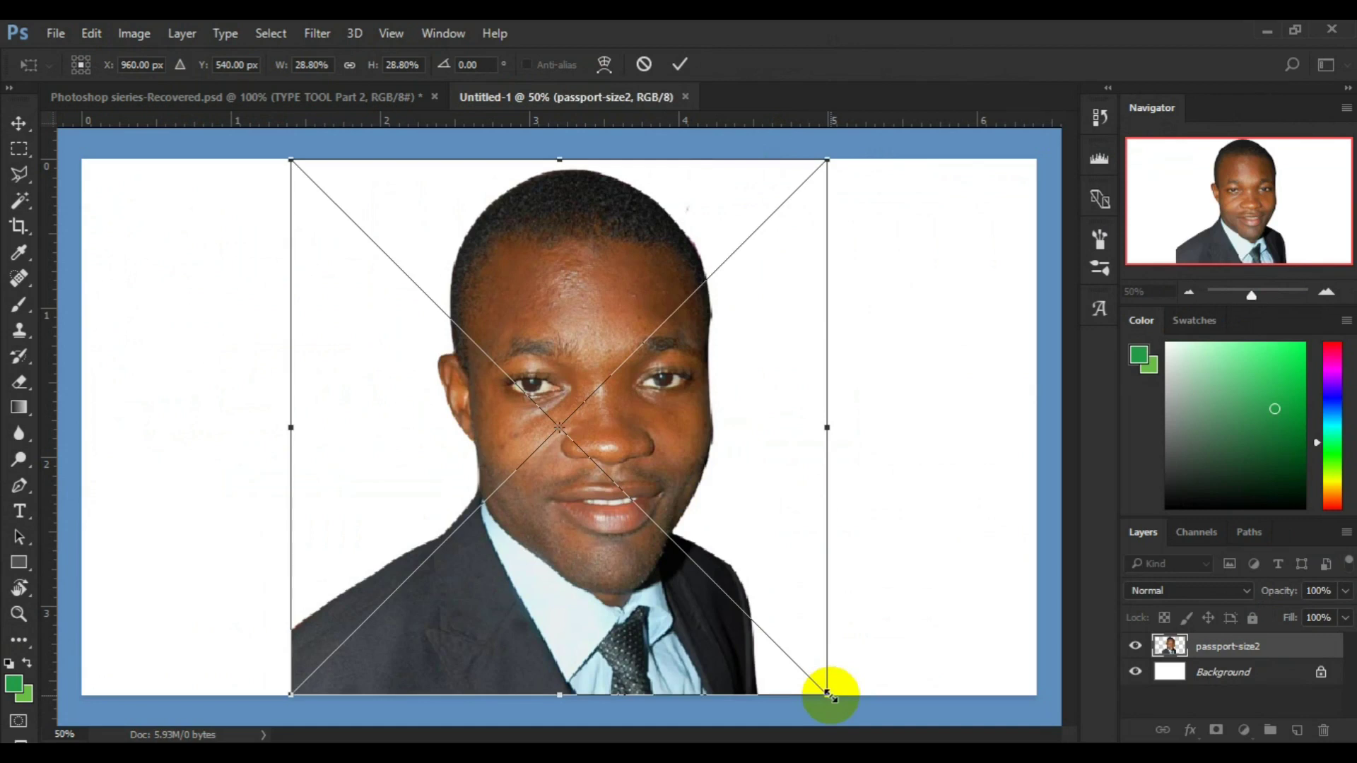
- Scale the placed passport-size2 portrait down proportionally to 23.52% and commit the transform
{"action": "left_click_drag", "start_coordinate": [830, 696], "coordinate": [800, 669]}
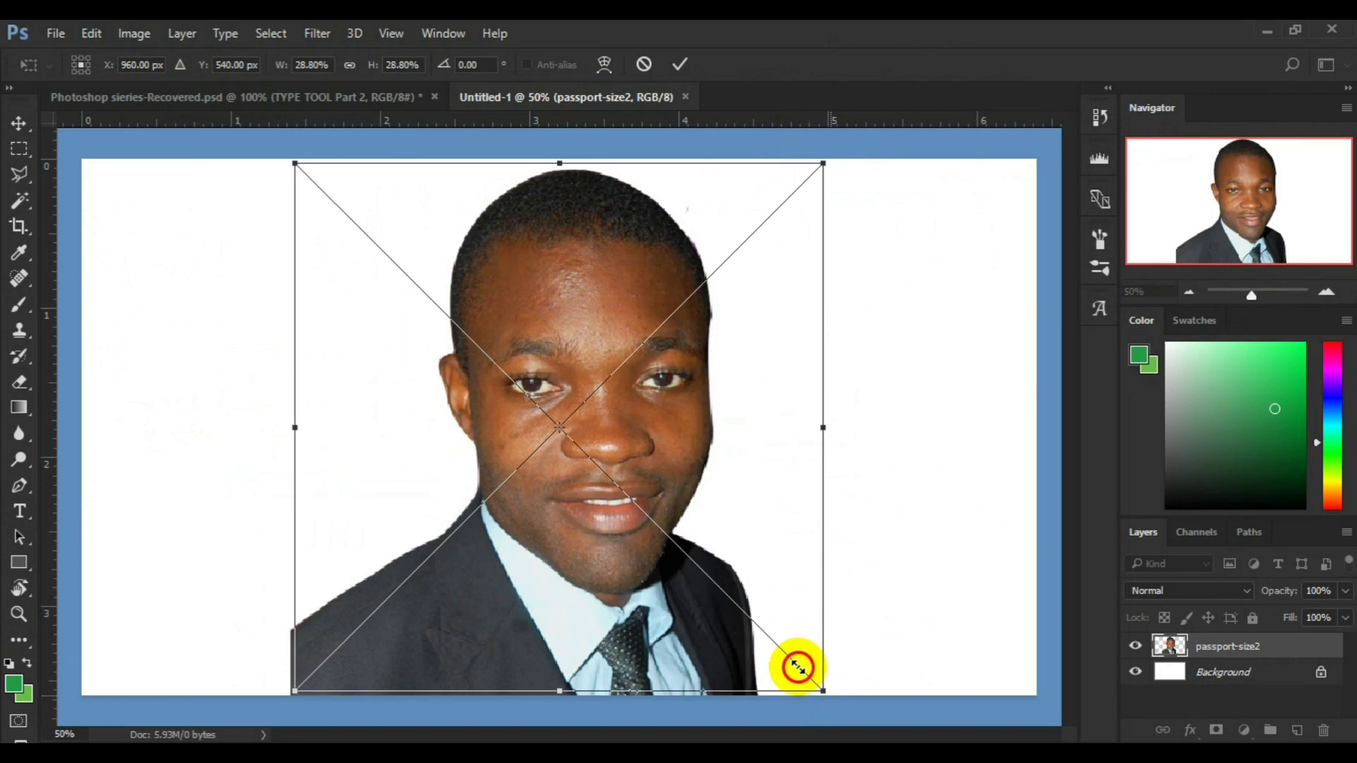
{"action": "left_click_drag", "start_coordinate": [795, 665], "coordinate": [790, 661]}
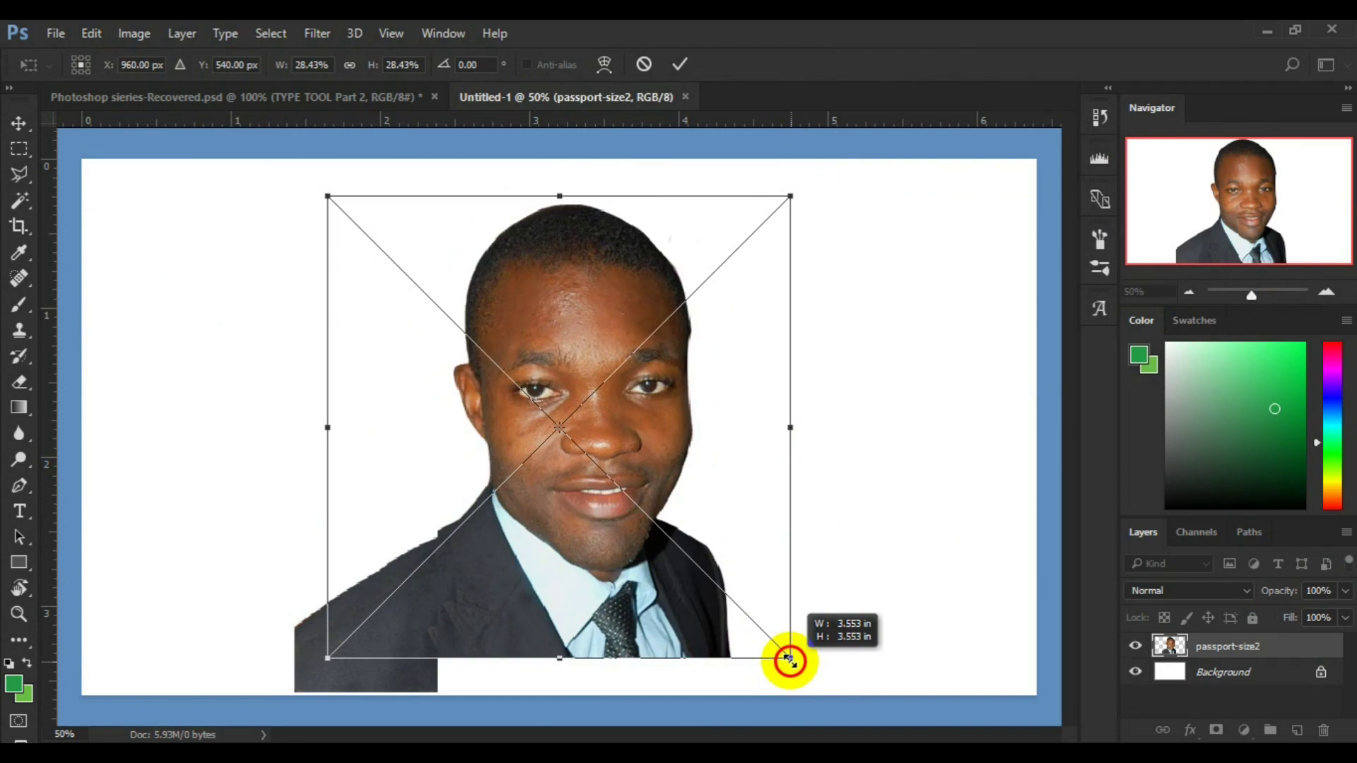
{"action": "left_click_drag", "start_coordinate": [790, 660], "coordinate": [789, 659]}
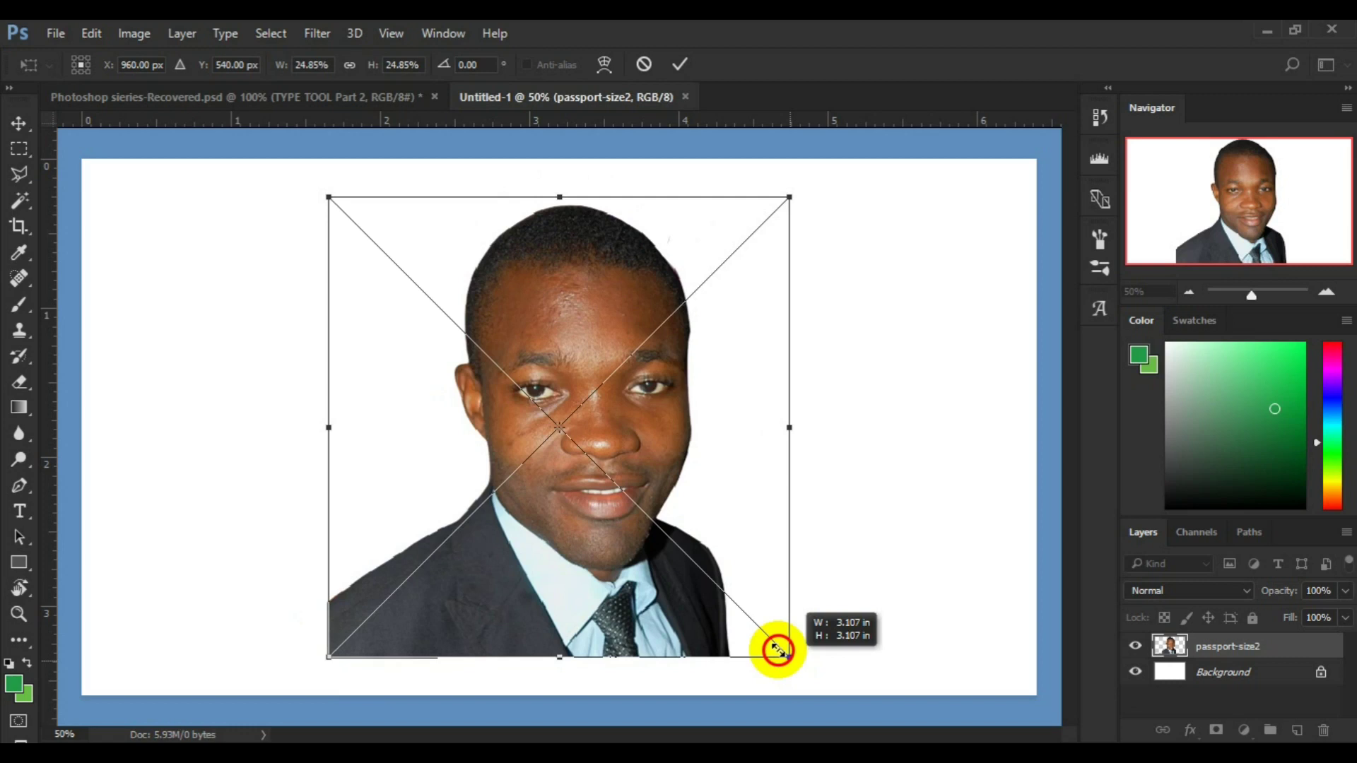
{"action": "left_click_drag", "start_coordinate": [778, 650], "coordinate": [778, 649]}
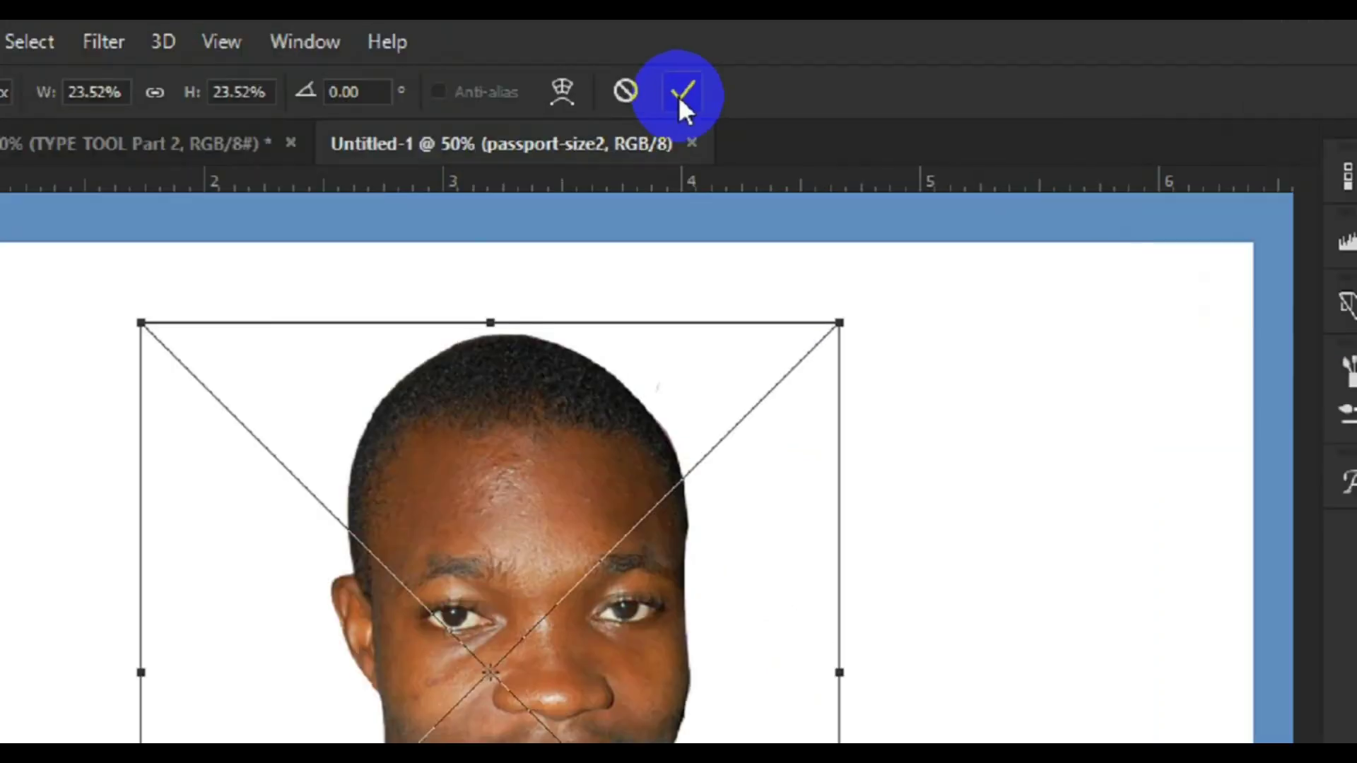
{"action": "left_click", "coordinate": [678, 81]}
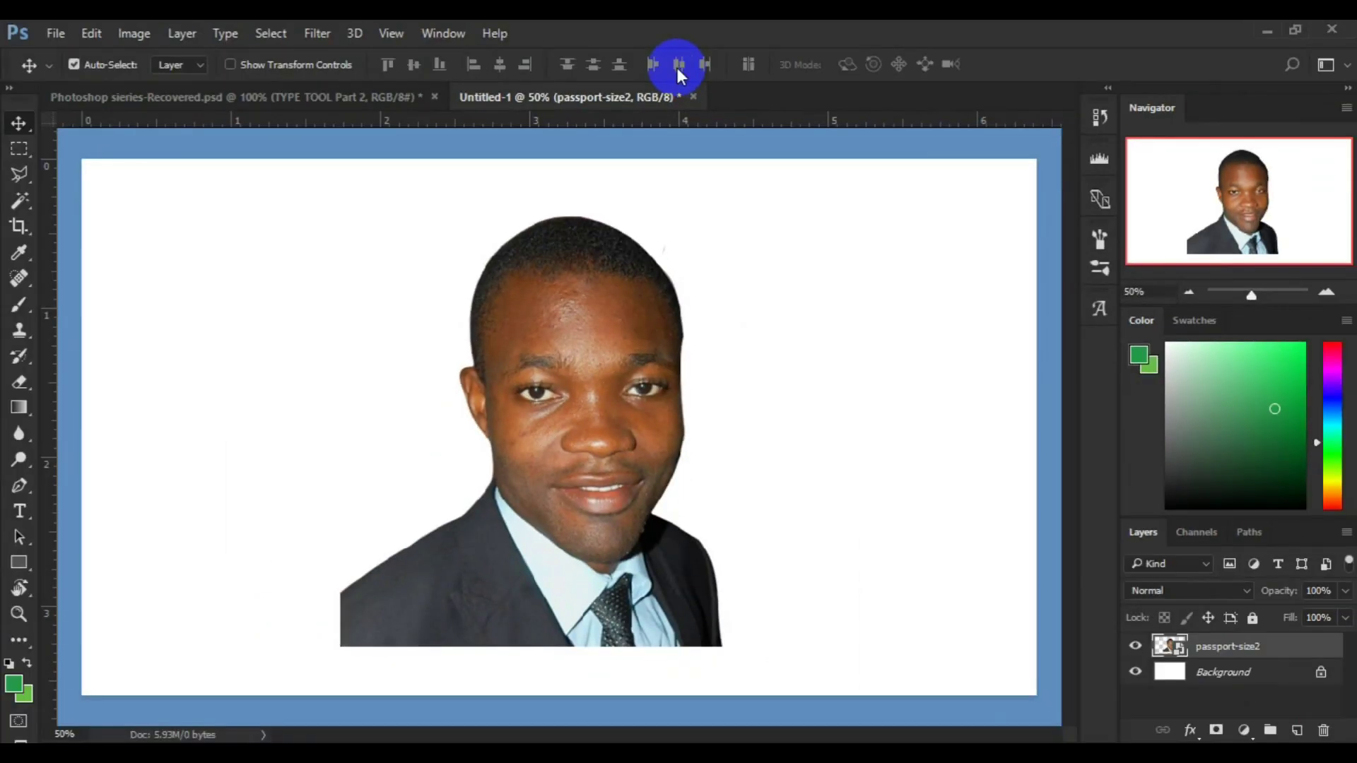
{"action": "left_click", "coordinate": [523, 549]}
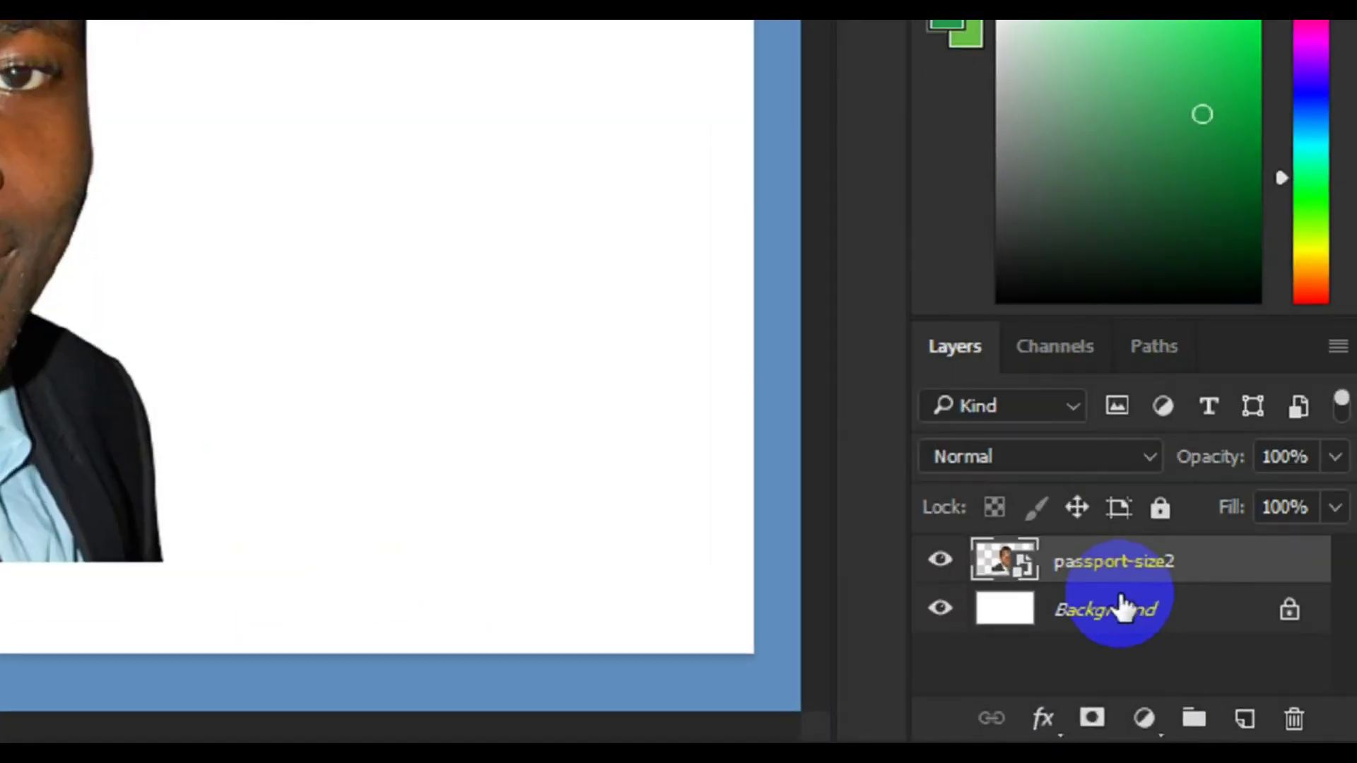
- Create a single empty Layer 1 directly above the Background layer, removing the extra Layer 2
{"action": "left_click", "coordinate": [1234, 671]}
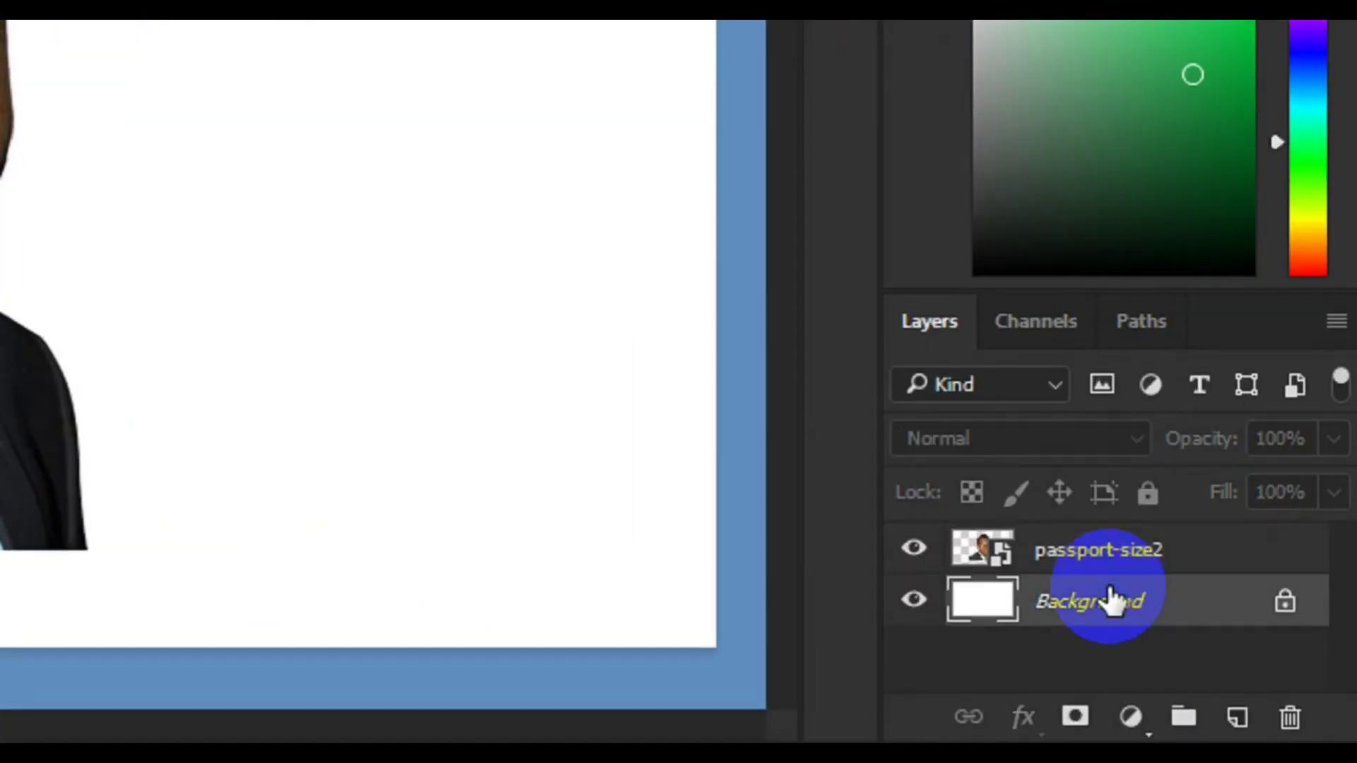
{"action": "left_click", "coordinate": [1238, 720]}
{"action": "left_click", "coordinate": [1239, 720]}
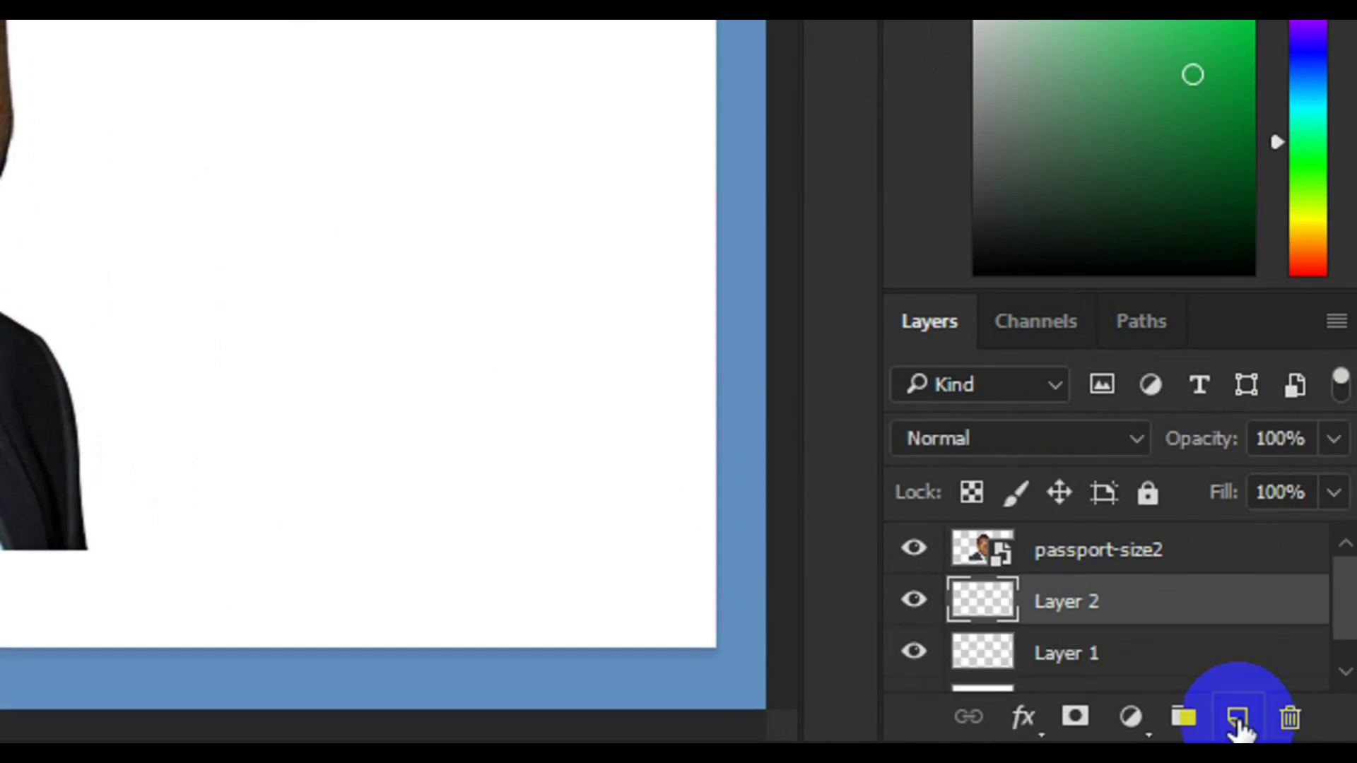
{"action": "key", "text": "ctrl+z"}
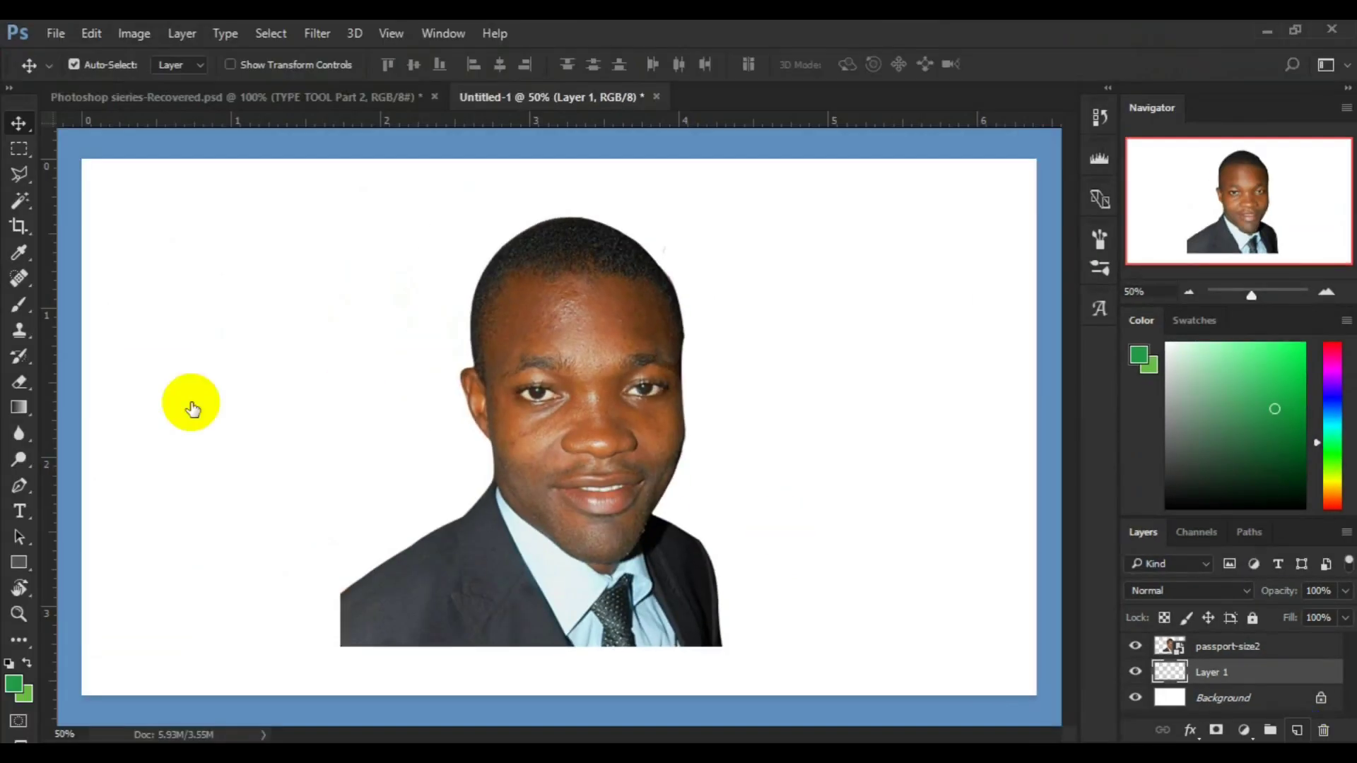
{"action": "left_click", "coordinate": [29, 576]}
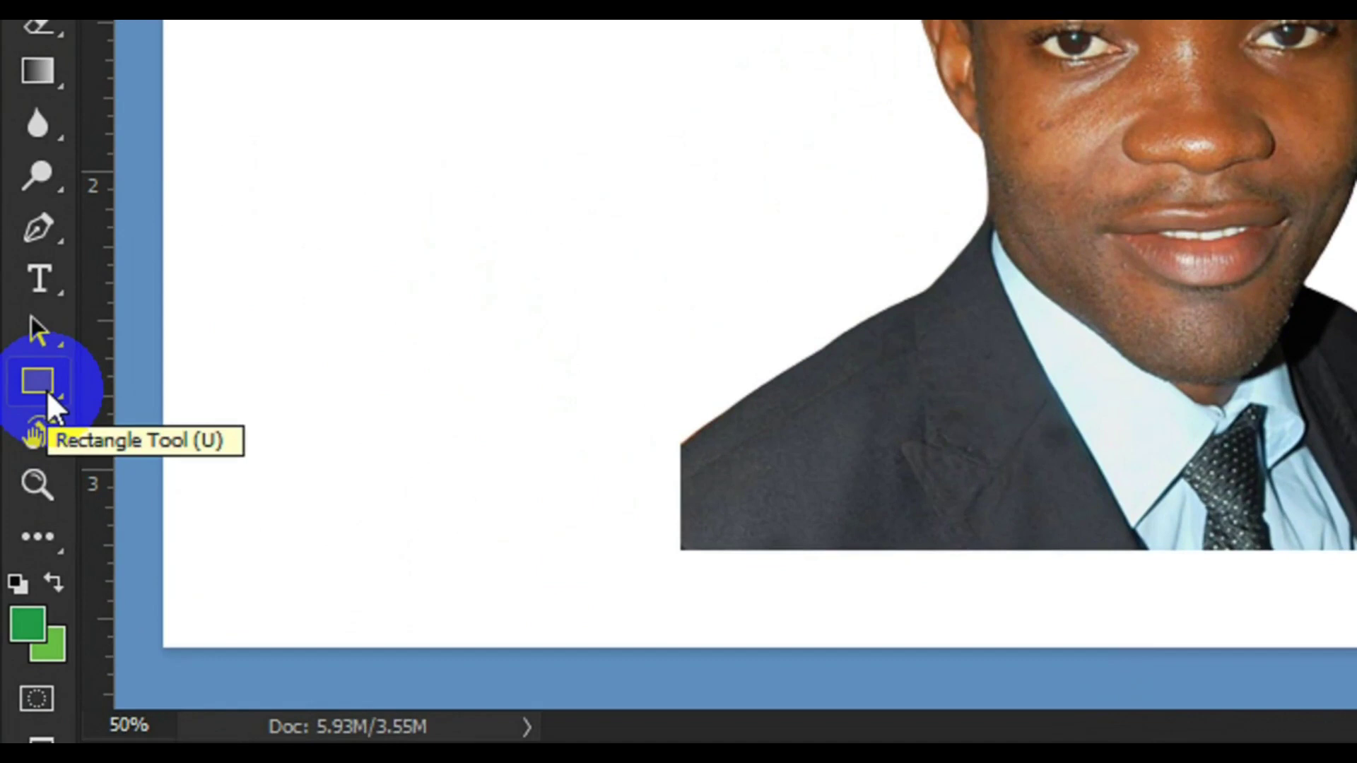
- Set the Rectangle fill to red and draw Rectangle 1 across the entire canvas
{"action": "left_click", "coordinate": [48, 393]}
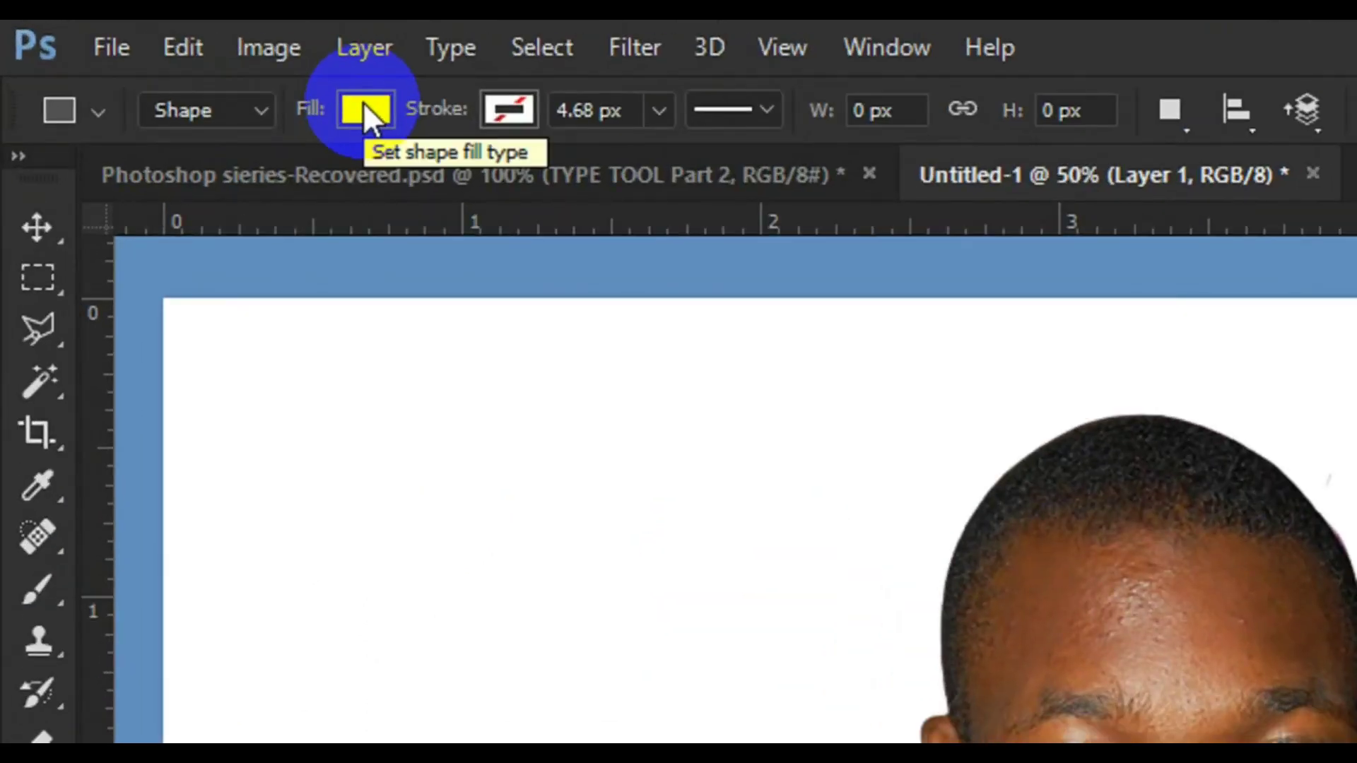
{"action": "left_click", "coordinate": [364, 119]}
{"action": "left_click", "coordinate": [195, 322]}
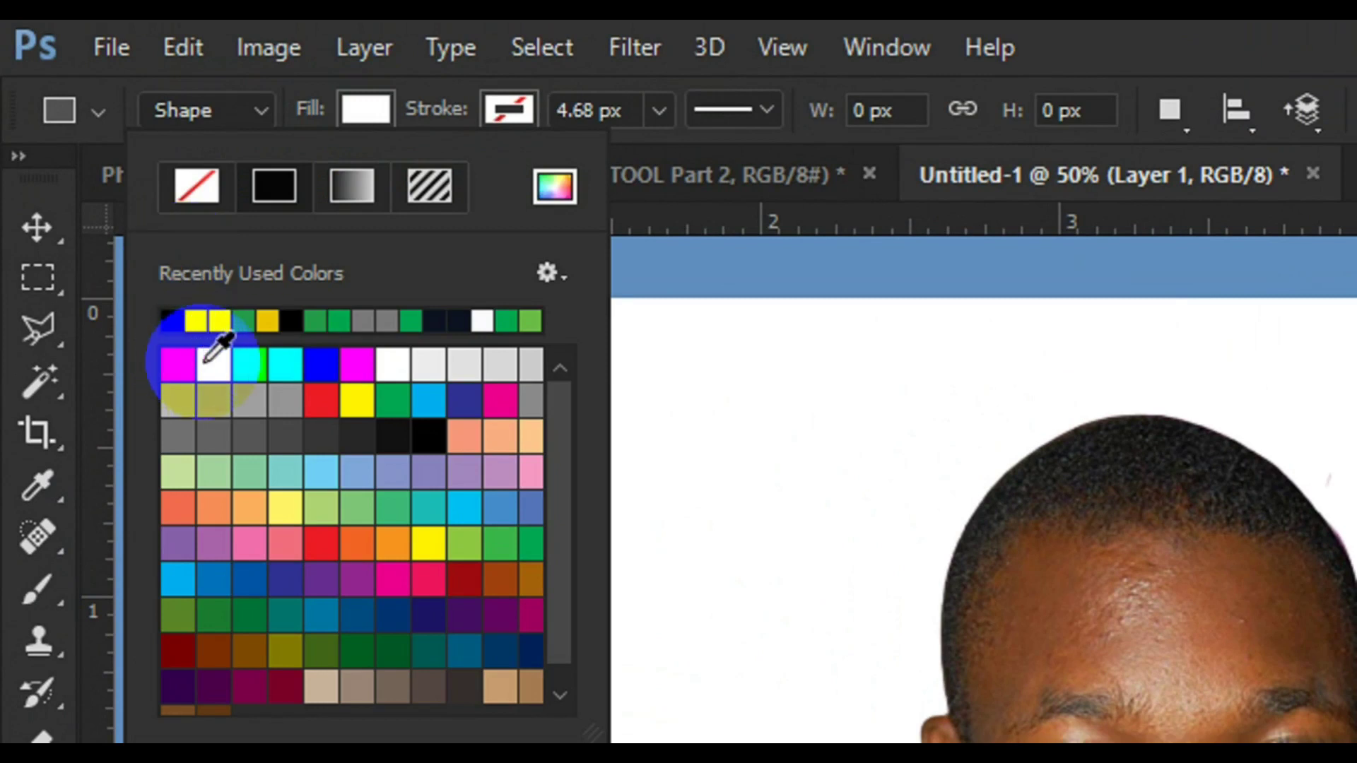
{"action": "left_click", "coordinate": [182, 364]}
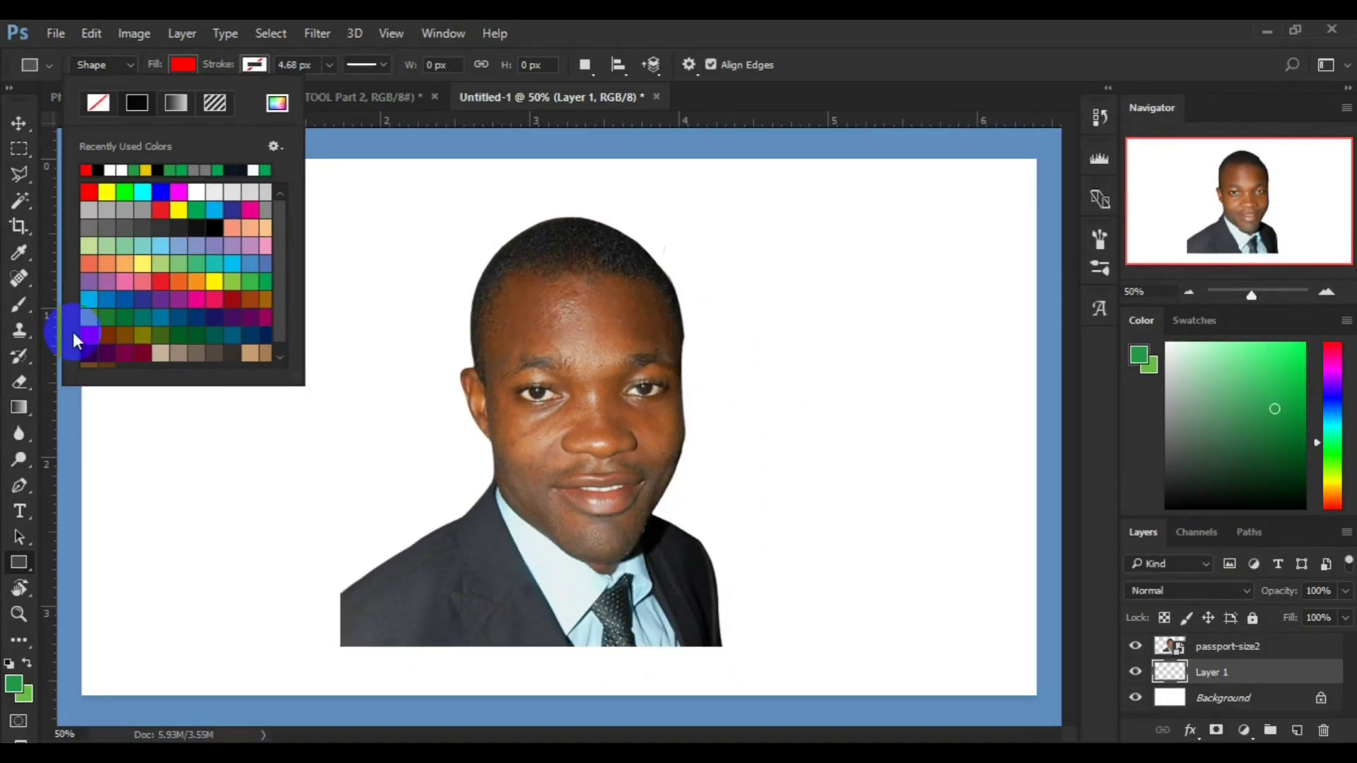
{"action": "left_click", "coordinate": [189, 158]}
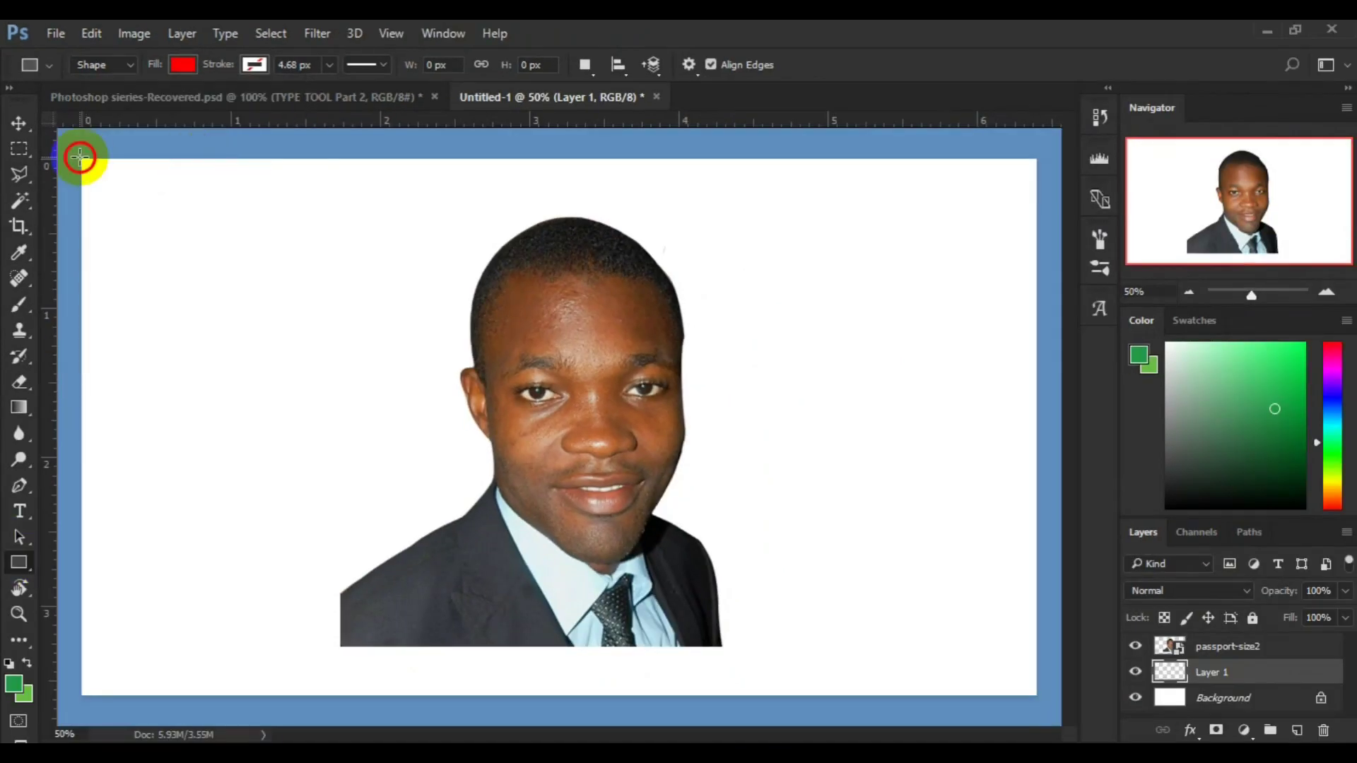
{"action": "left_click", "coordinate": [214, 263]}
{"action": "left_click_drag", "start_coordinate": [213, 263], "coordinate": [1048, 694]}
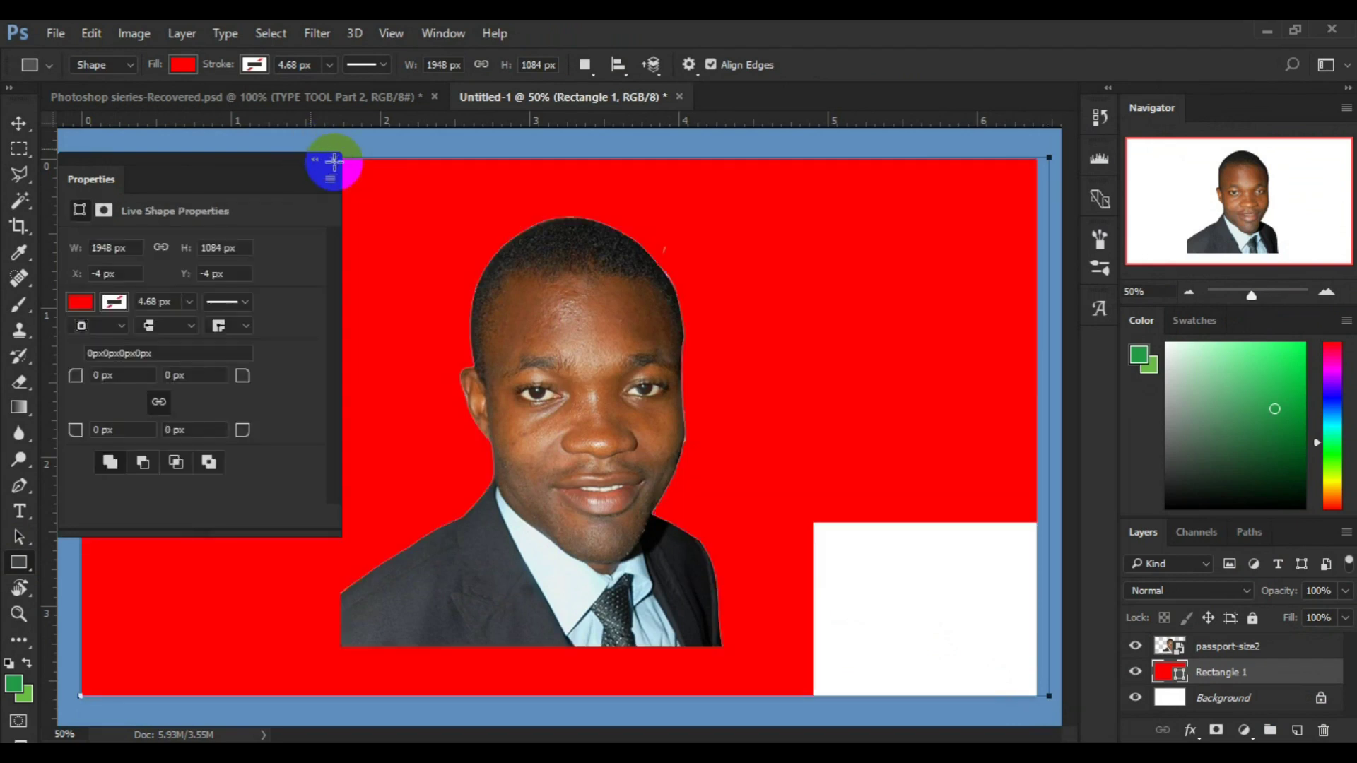
{"action": "left_click", "coordinate": [333, 160]}
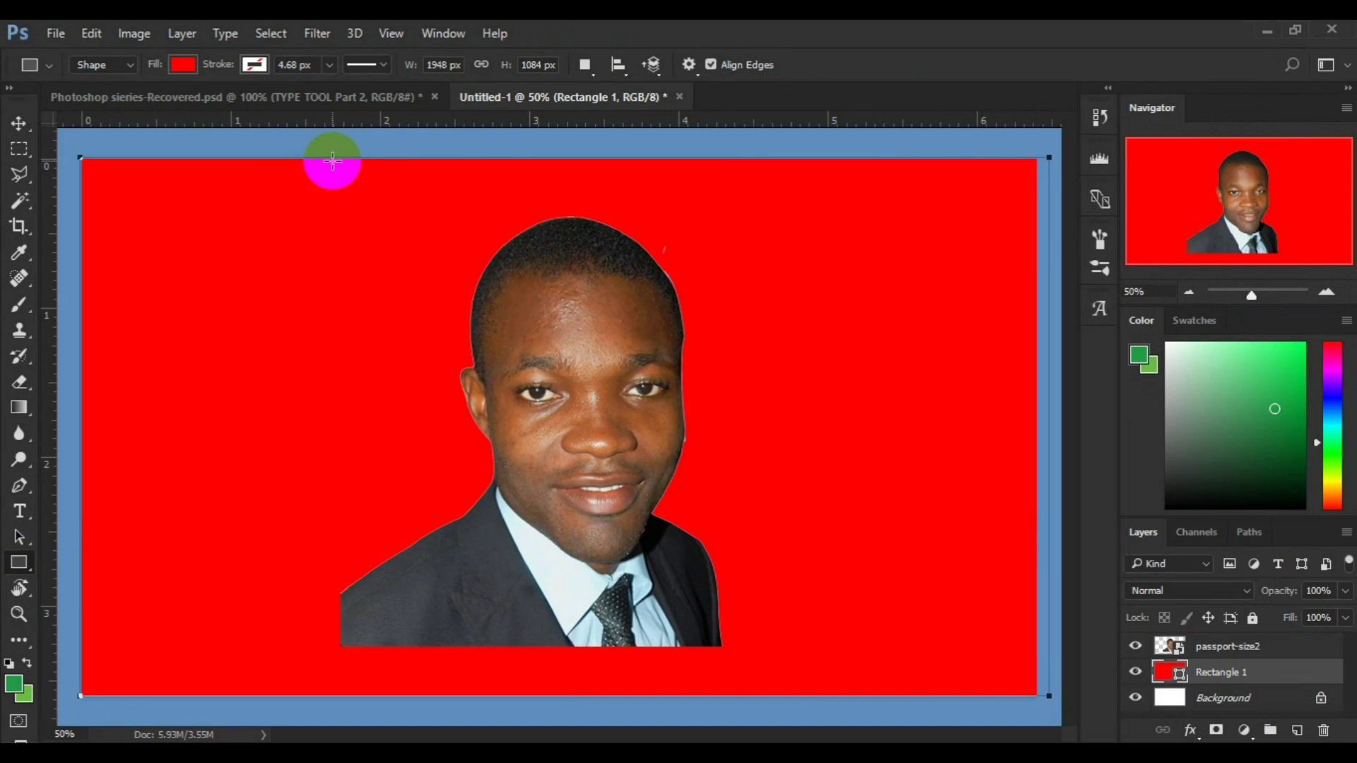
- With the Move tool active, select the passport-size2 layer in the Layers panel
{"action": "left_click", "coordinate": [17, 123]}
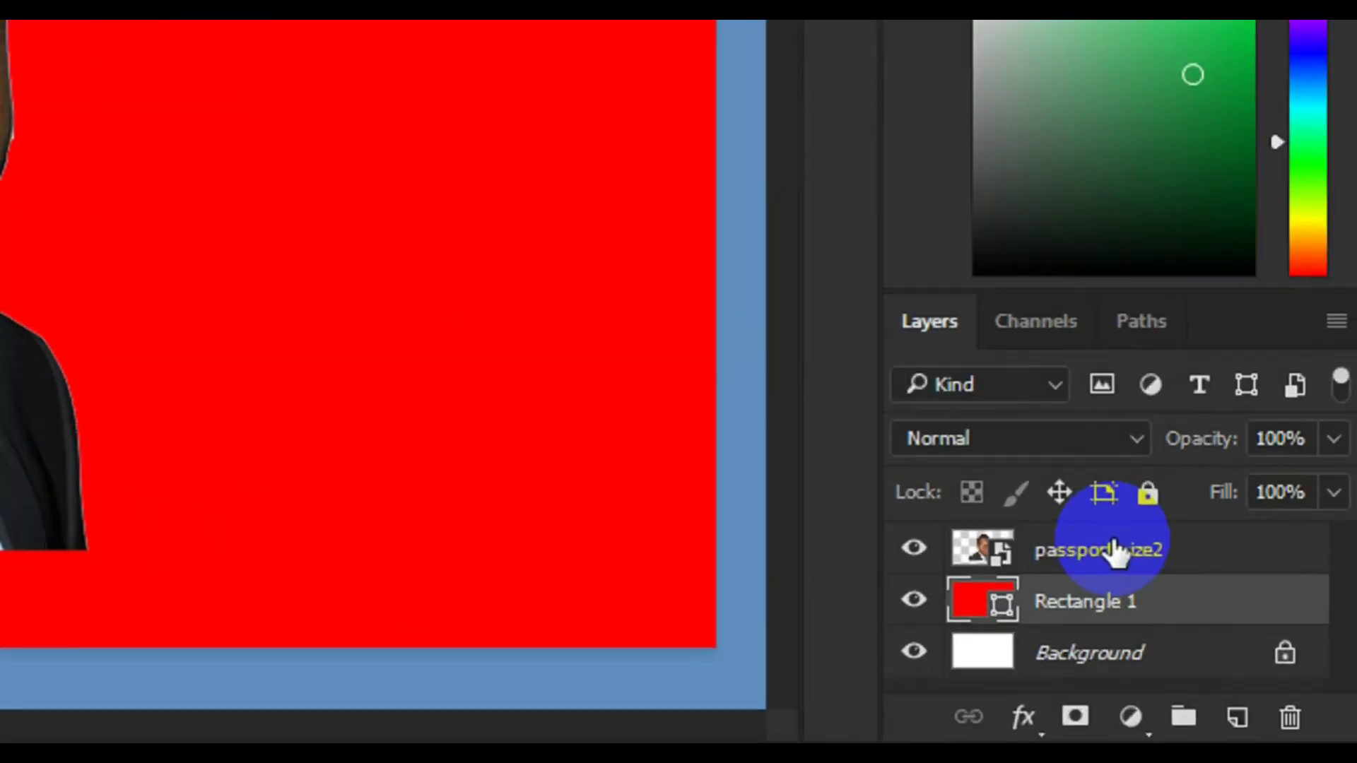
{"action": "left_click", "coordinate": [1115, 551]}
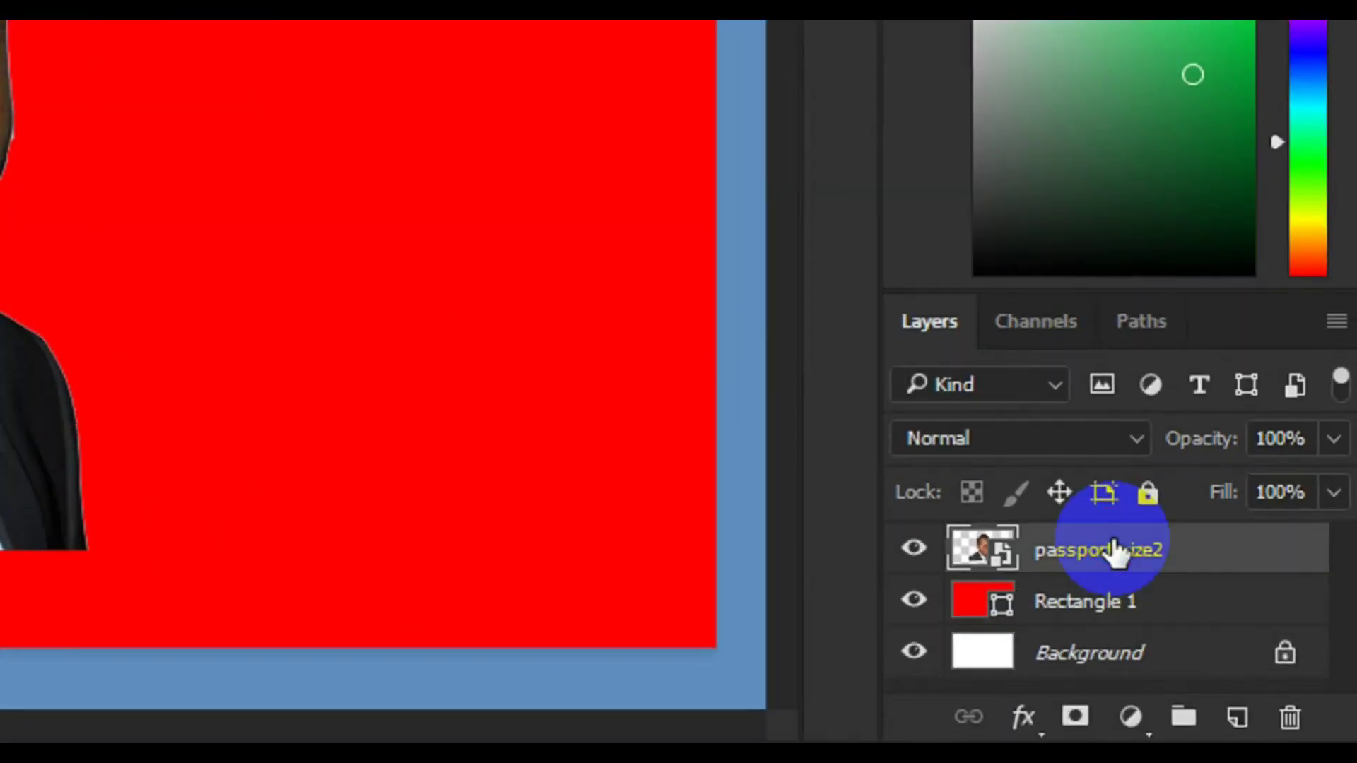
- Add an empty Layer 1 above the portrait and open the Gradient Tool's Gradient Editor
{"action": "left_click", "coordinate": [1227, 709]}
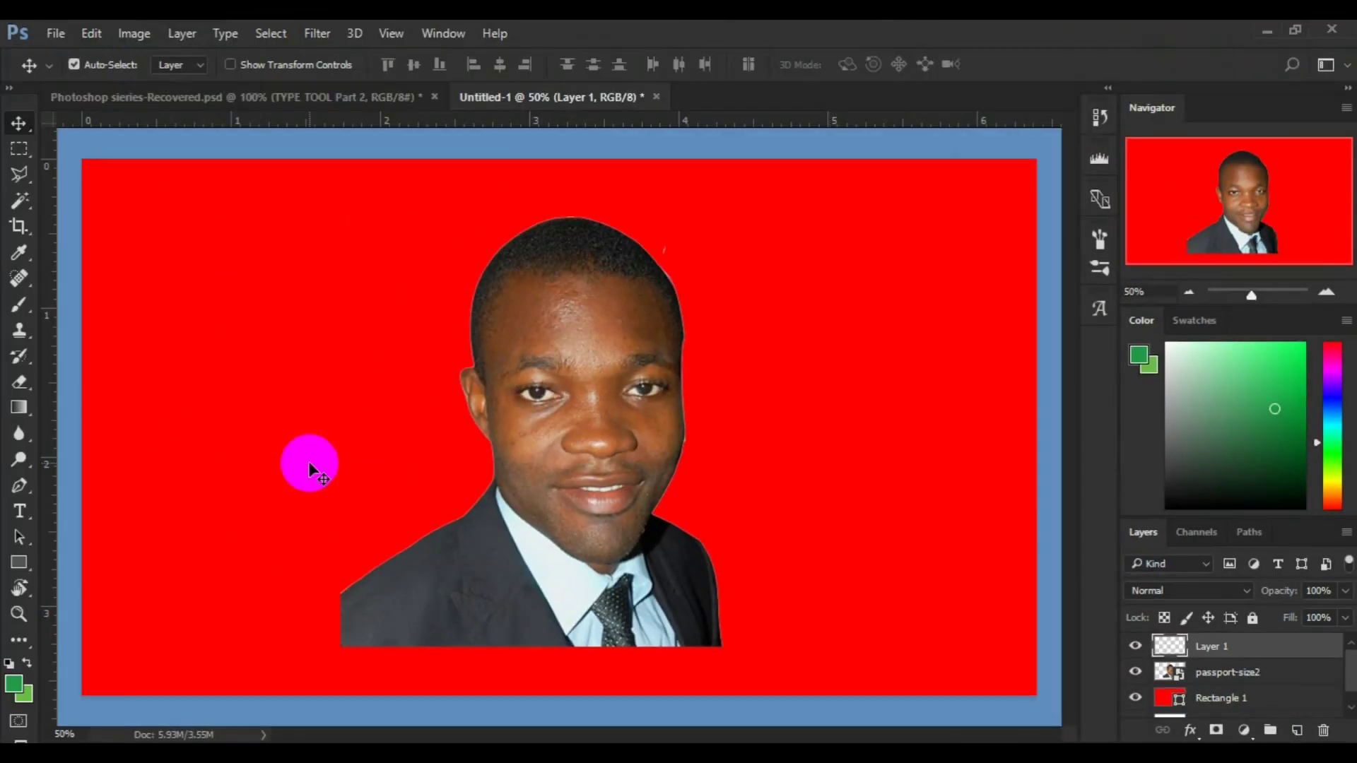
{"action": "left_click", "coordinate": [19, 408]}
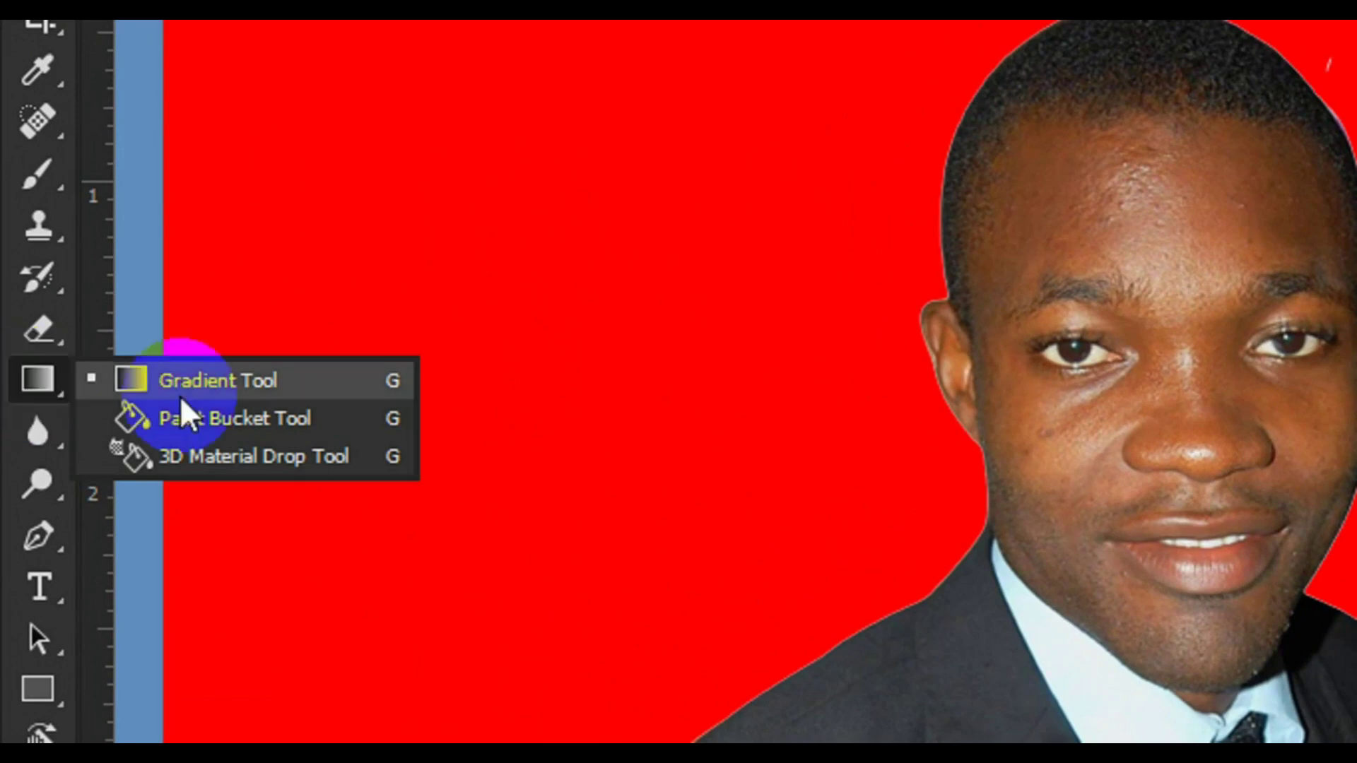
{"action": "left_click", "coordinate": [211, 396]}
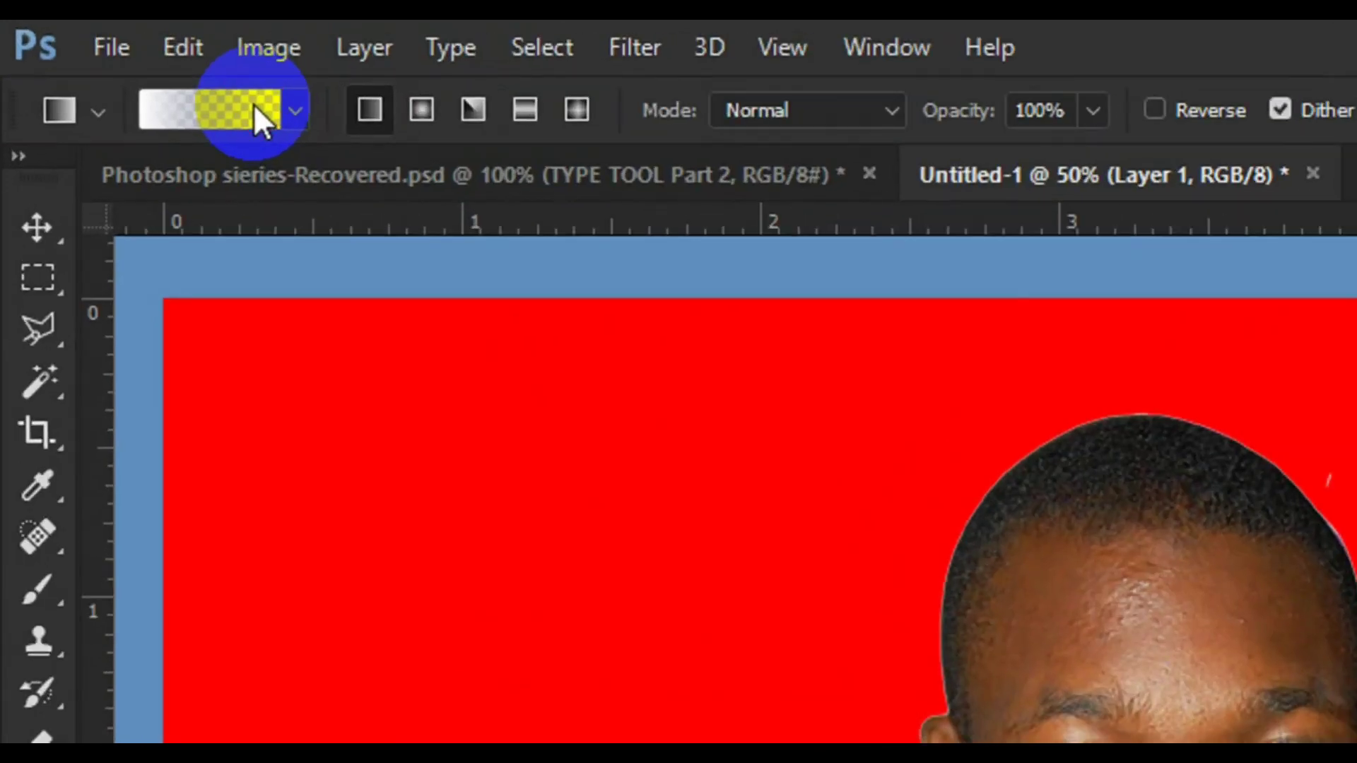
{"action": "left_click", "coordinate": [253, 103]}
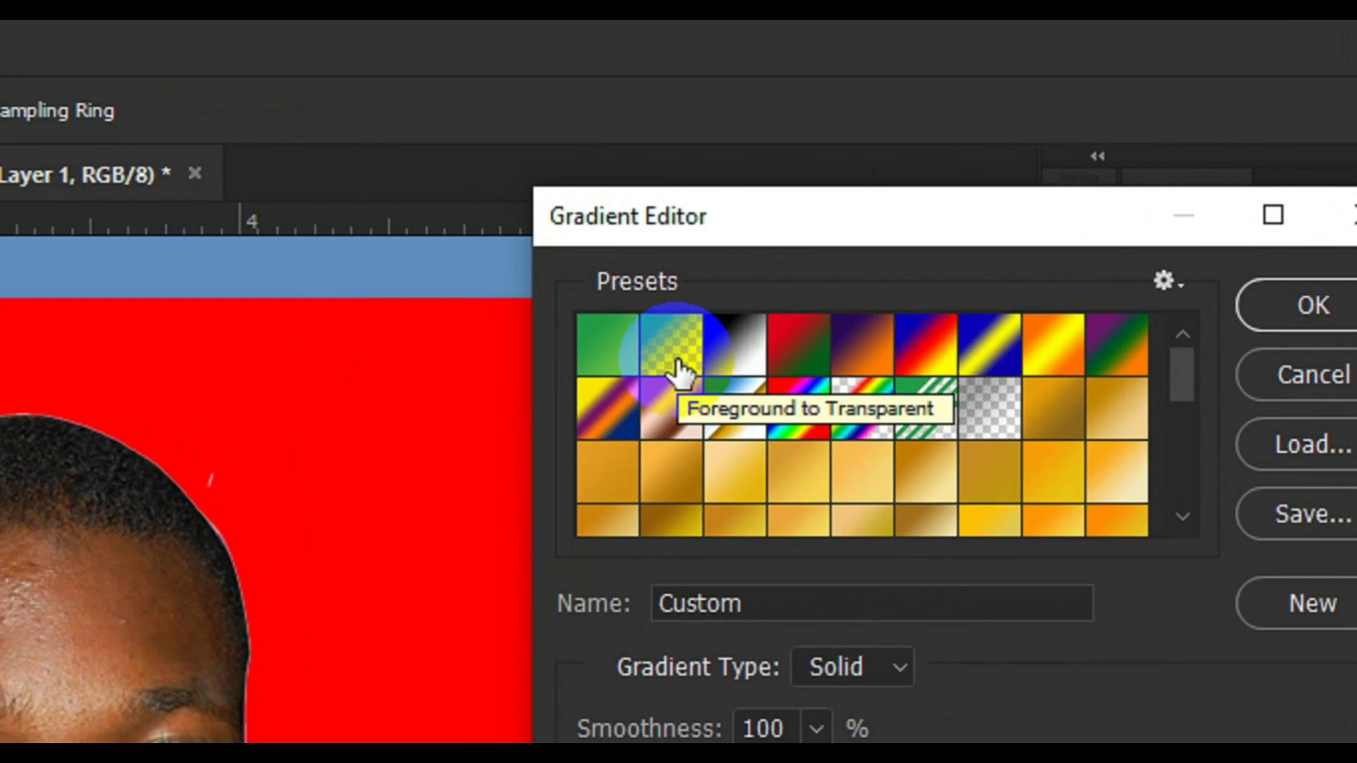
- Make a Foreground to Transparent gradient with both colour stops sampled as background red ff0000
{"action": "left_click", "coordinate": [675, 364]}
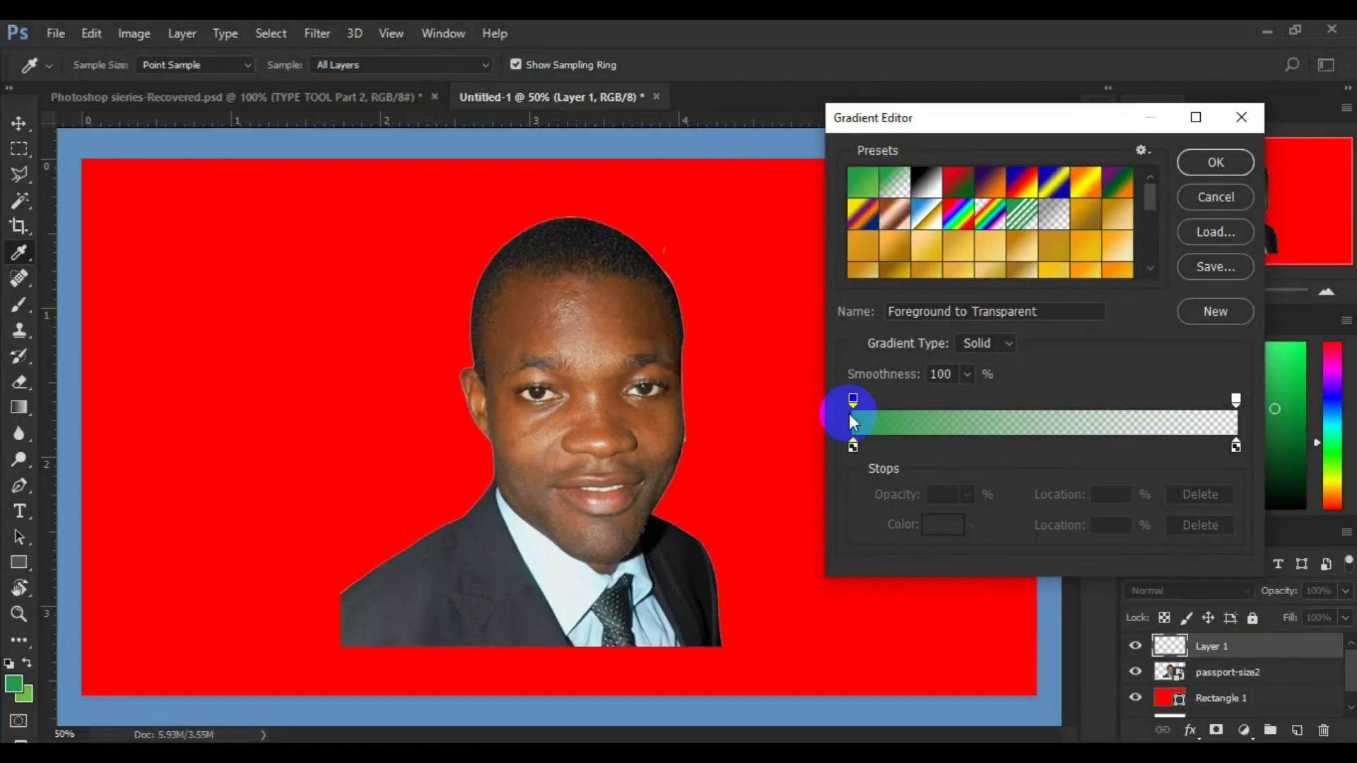
{"action": "left_click", "coordinate": [853, 445]}
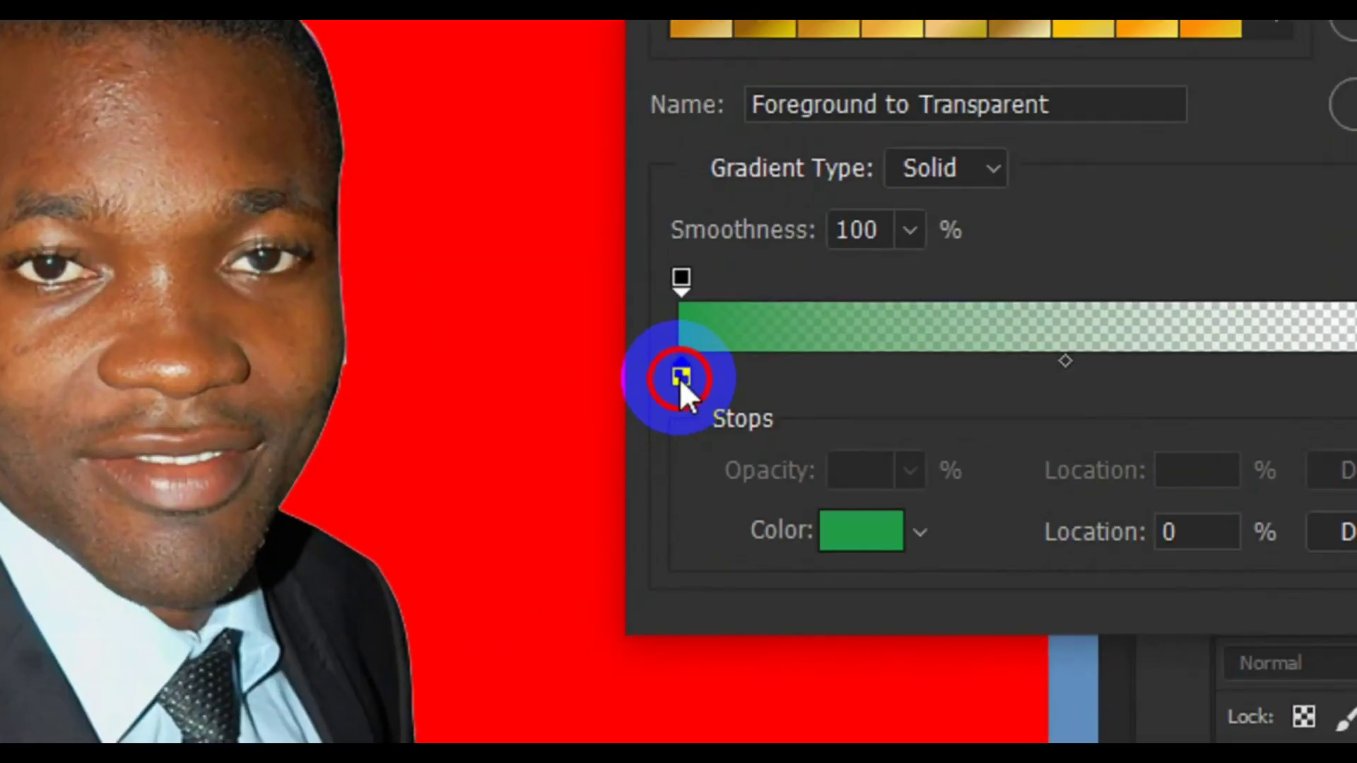
{"action": "double_click", "coordinate": [680, 377]}
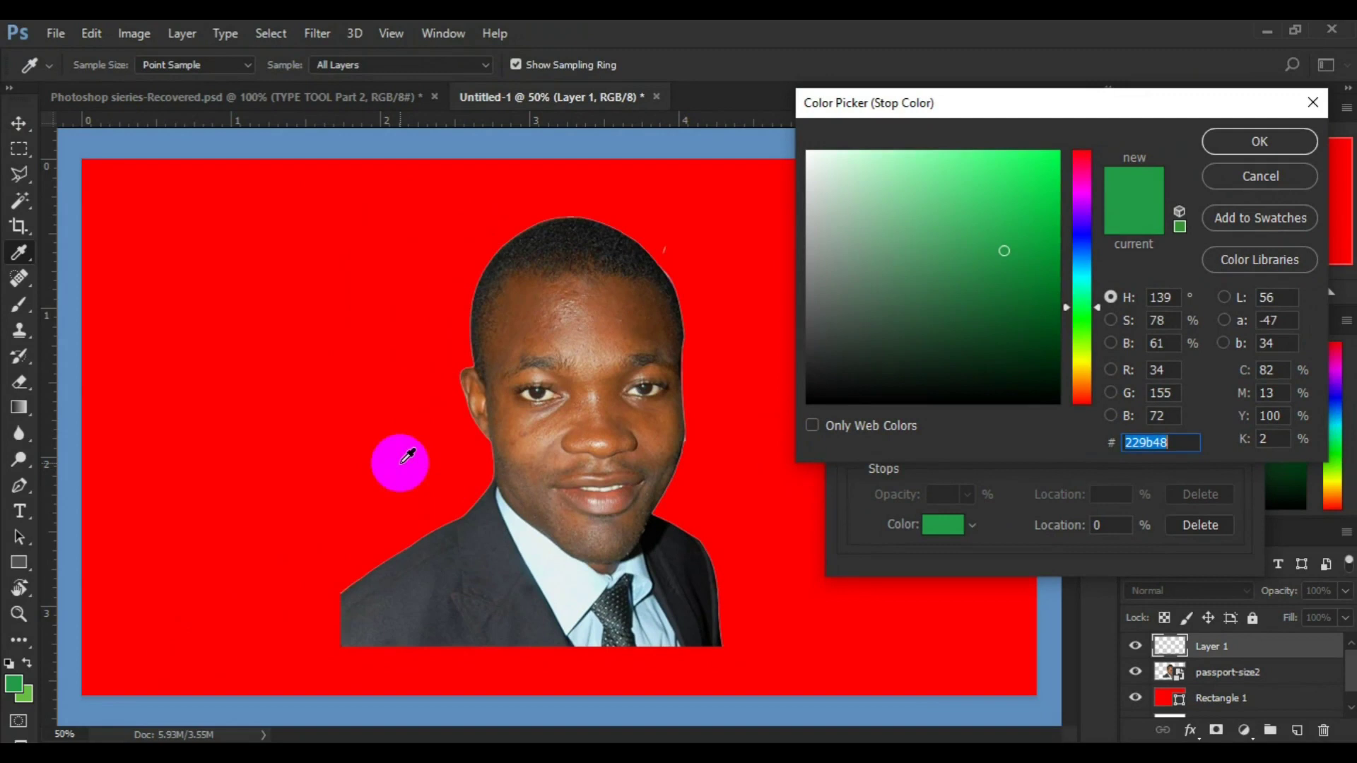
{"action": "left_click", "coordinate": [401, 463]}
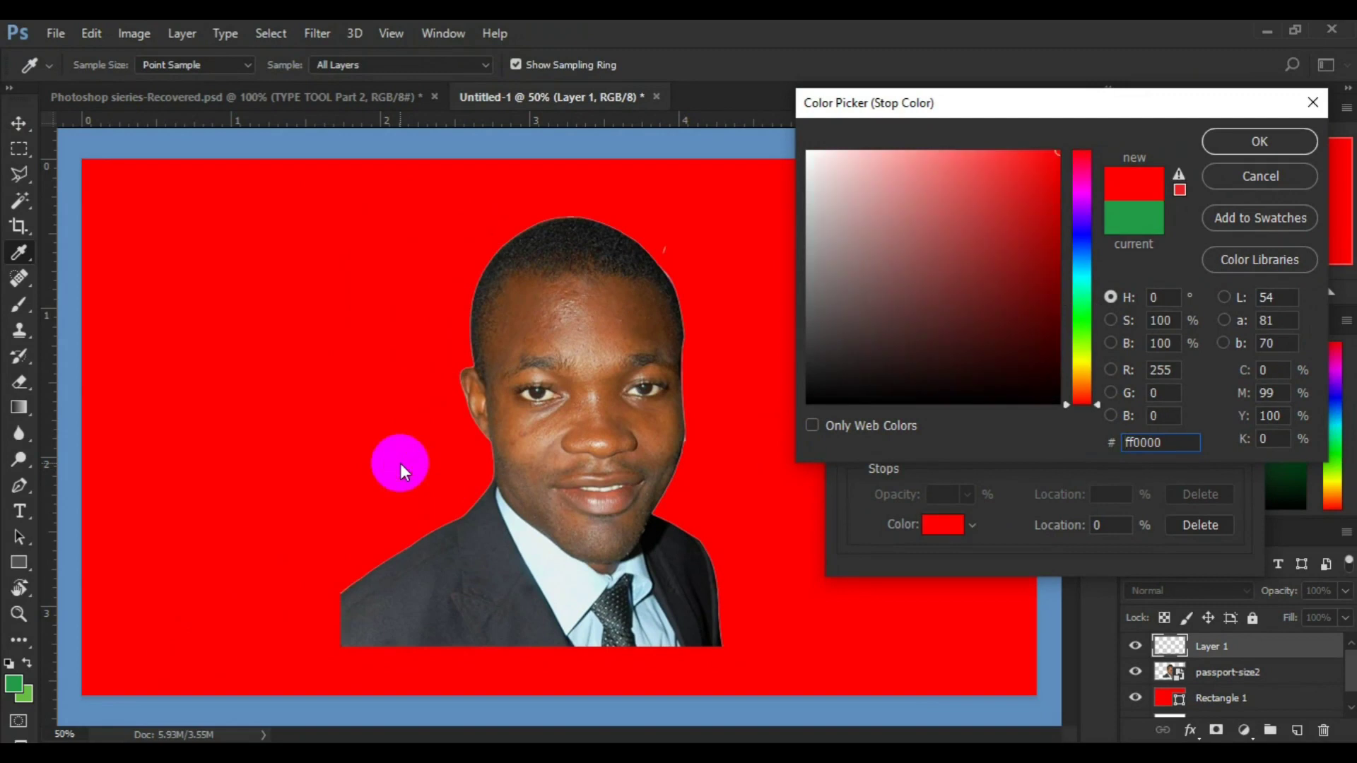
{"action": "left_click", "coordinate": [1287, 140]}
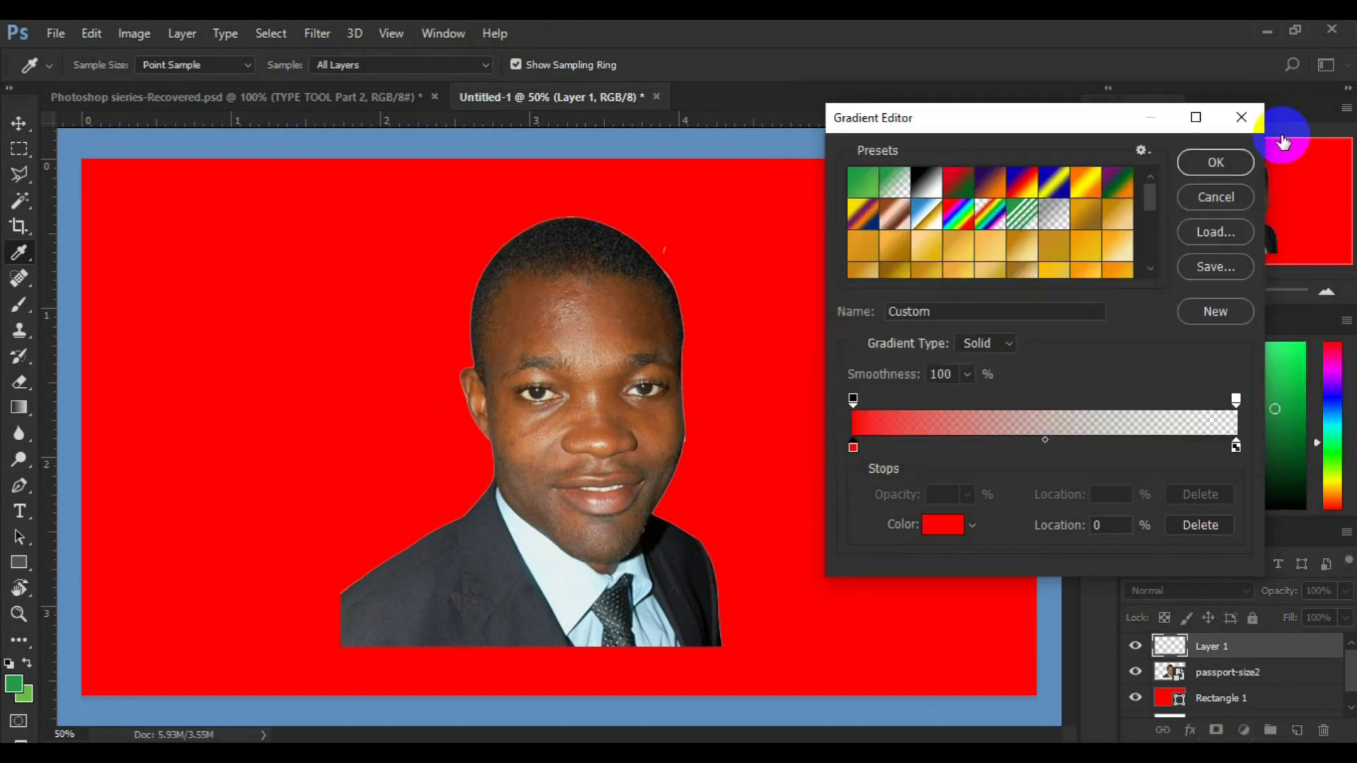
{"action": "left_click", "coordinate": [1236, 447]}
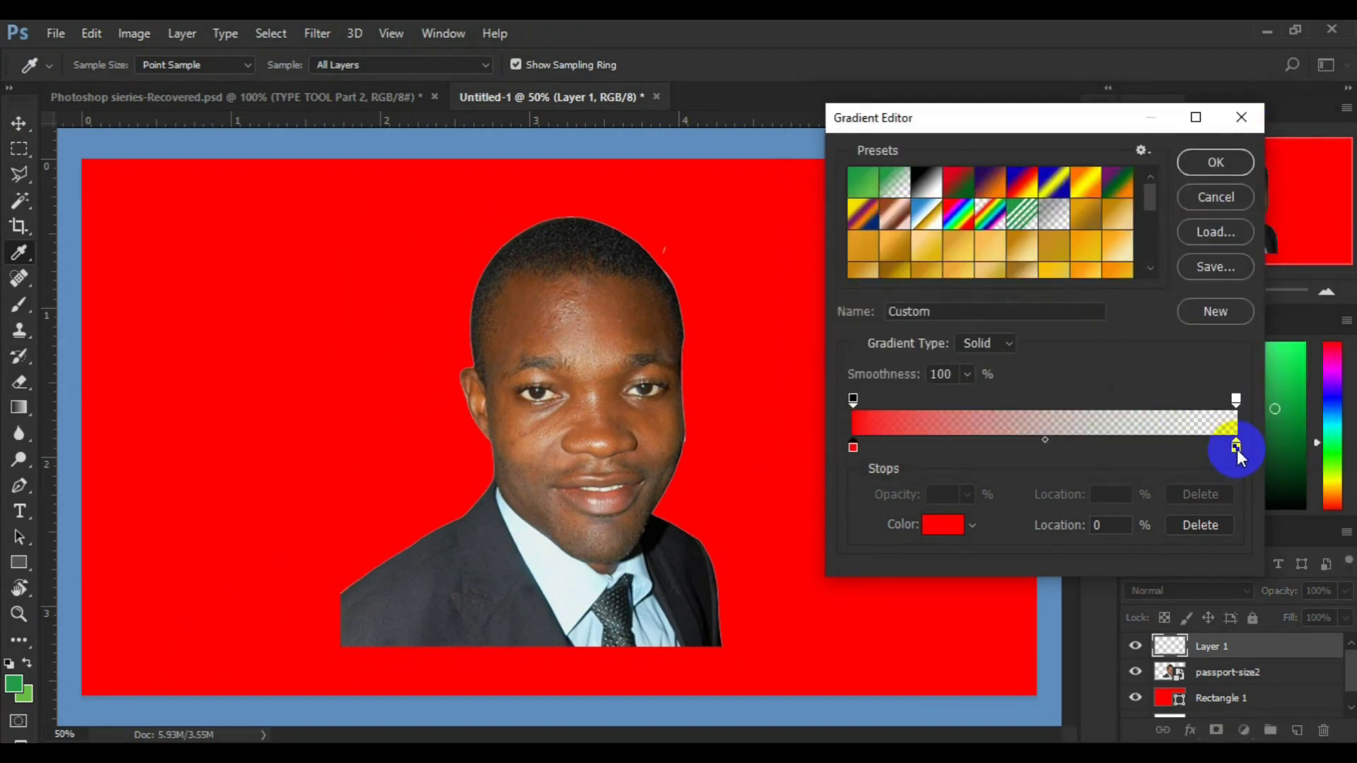
{"action": "left_click", "coordinate": [1236, 447]}
{"action": "double_click", "coordinate": [1237, 448]}
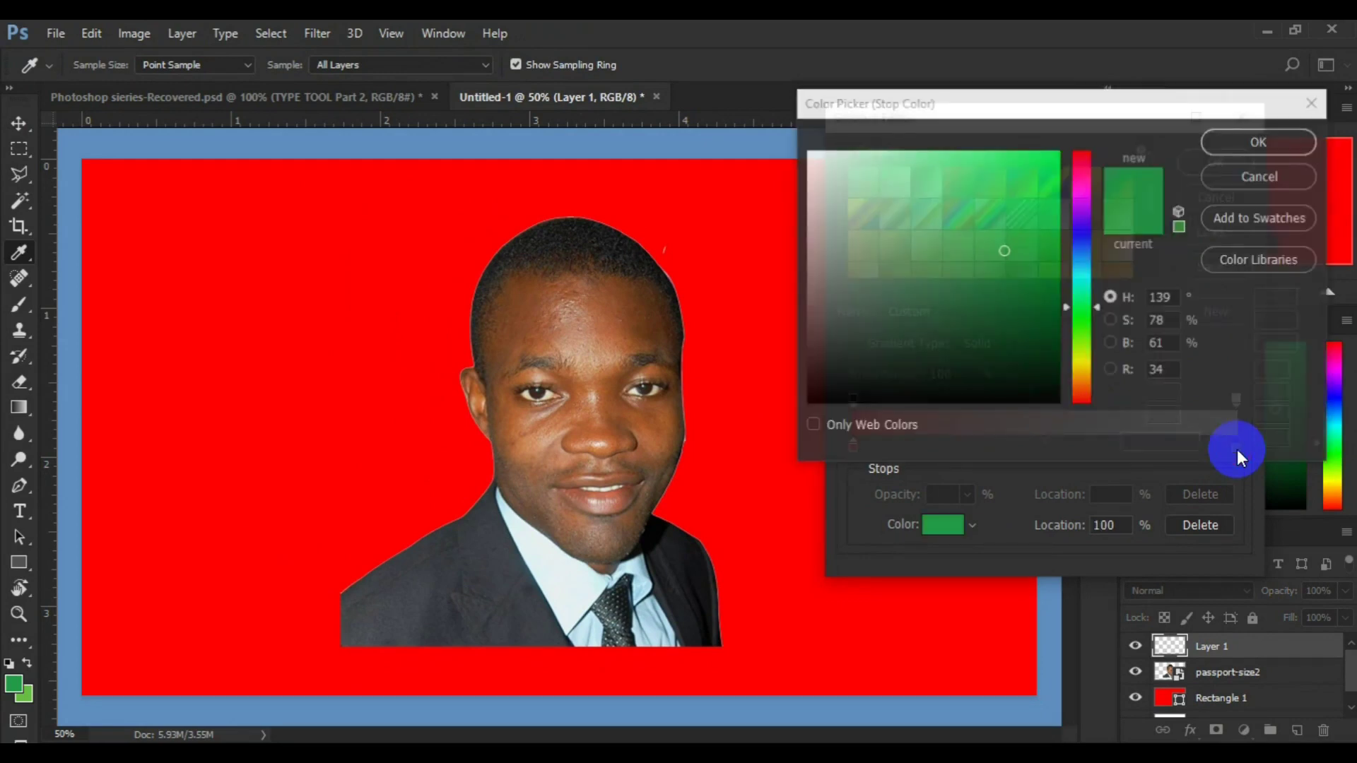
{"action": "left_click", "coordinate": [311, 405]}
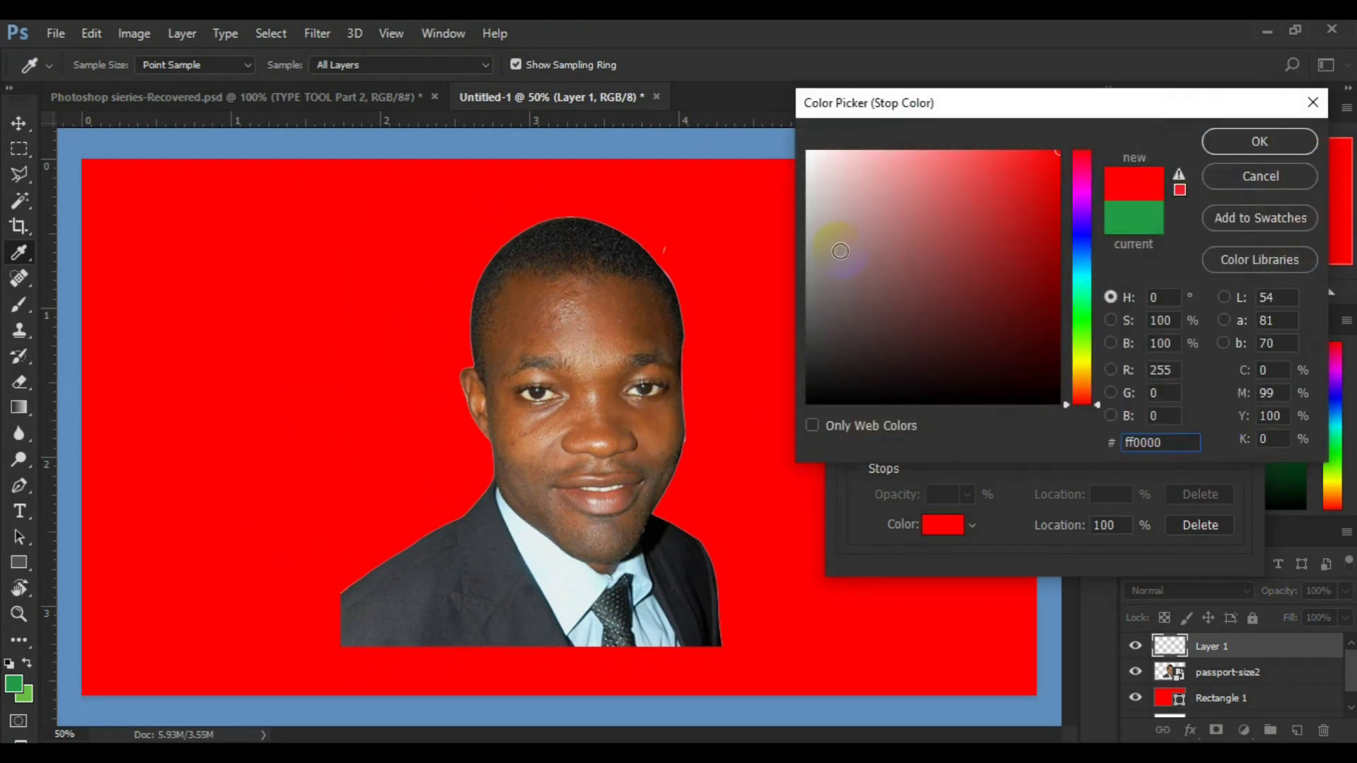
{"action": "left_click", "coordinate": [1257, 135]}
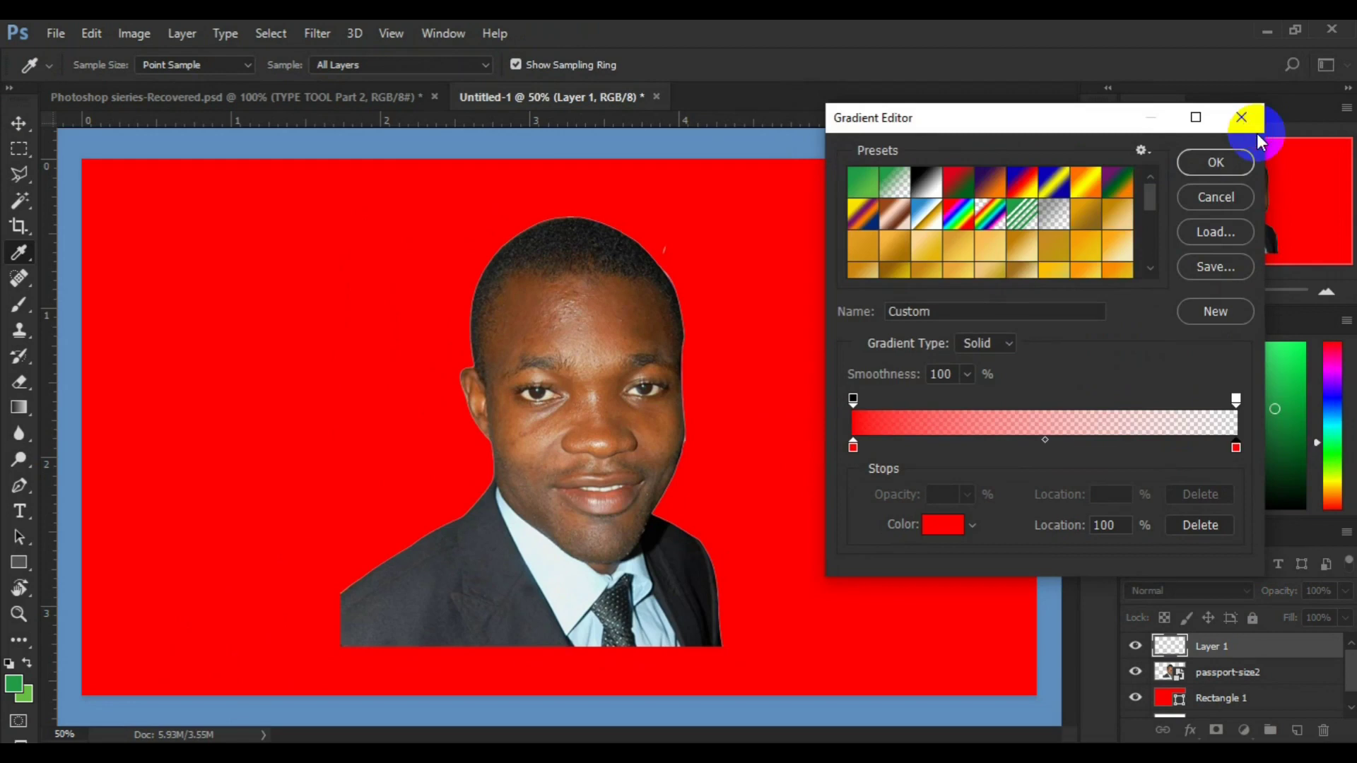
{"action": "left_click", "coordinate": [1236, 163]}
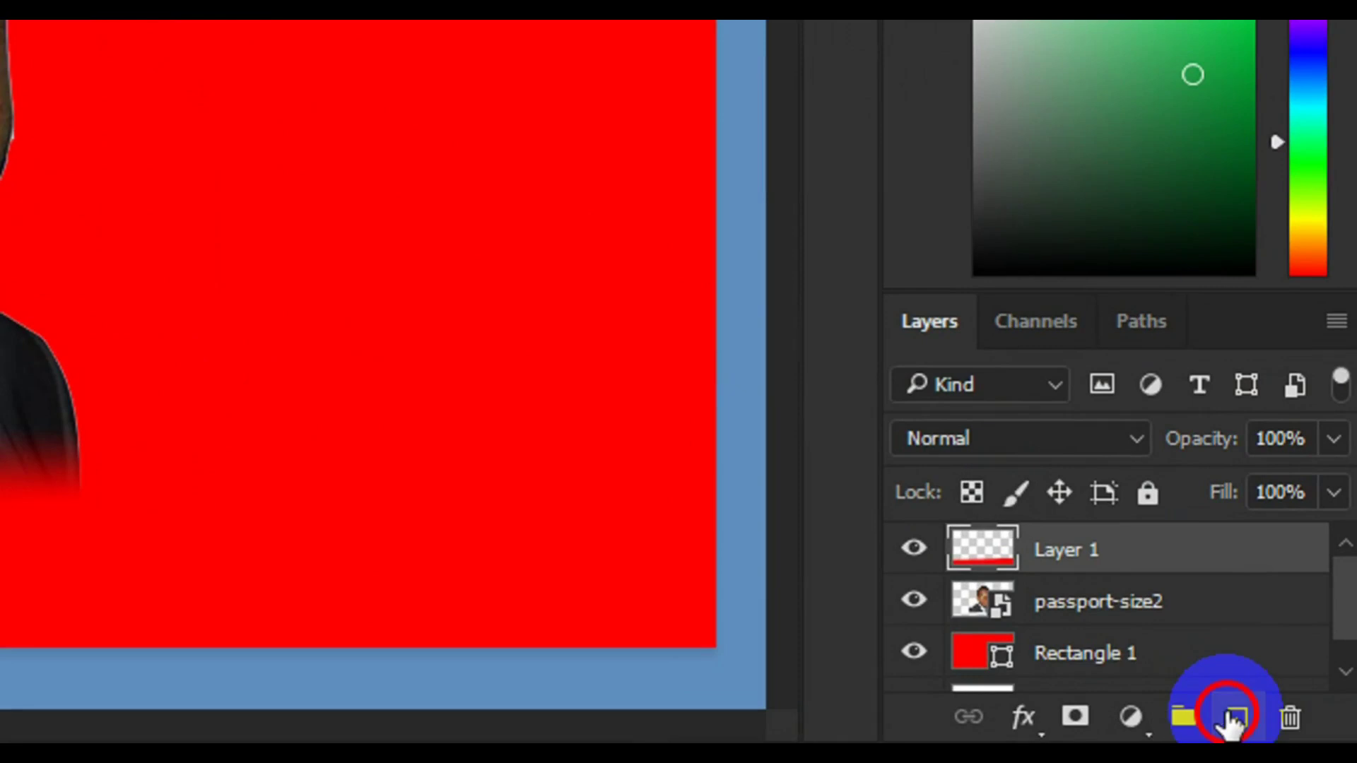
- Add a new Layer 2 and choose a soft round brush sized to 100 px
{"action": "left_click", "coordinate": [1247, 721]}
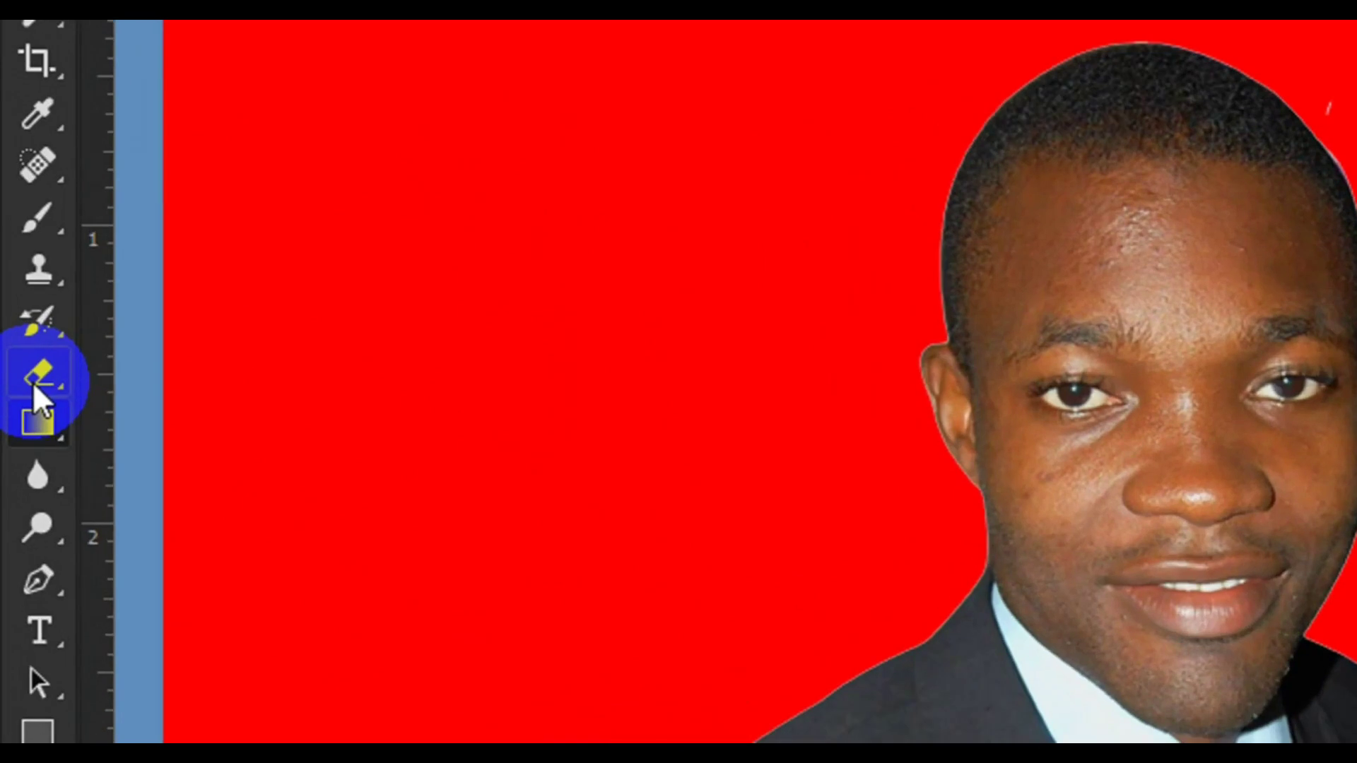
{"action": "left_click", "coordinate": [34, 235]}
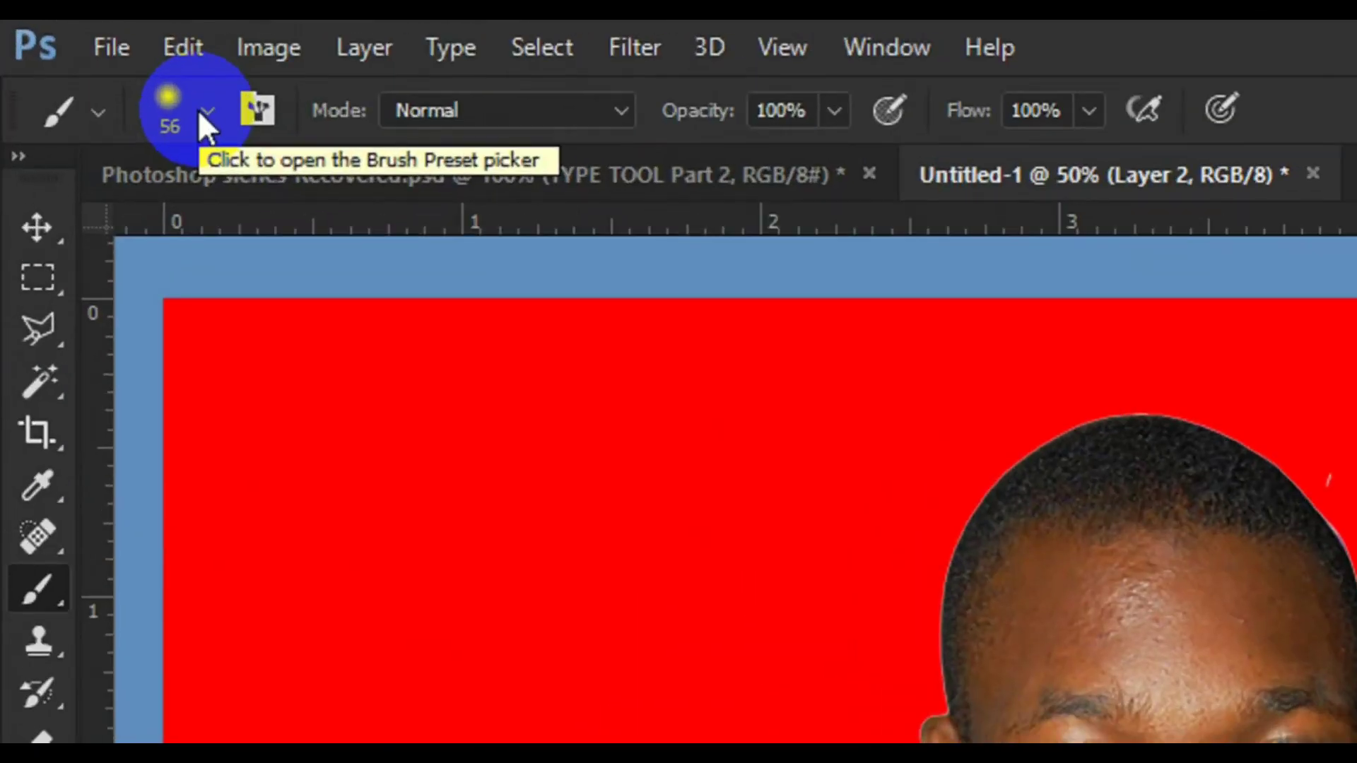
{"action": "left_click", "coordinate": [206, 111]}
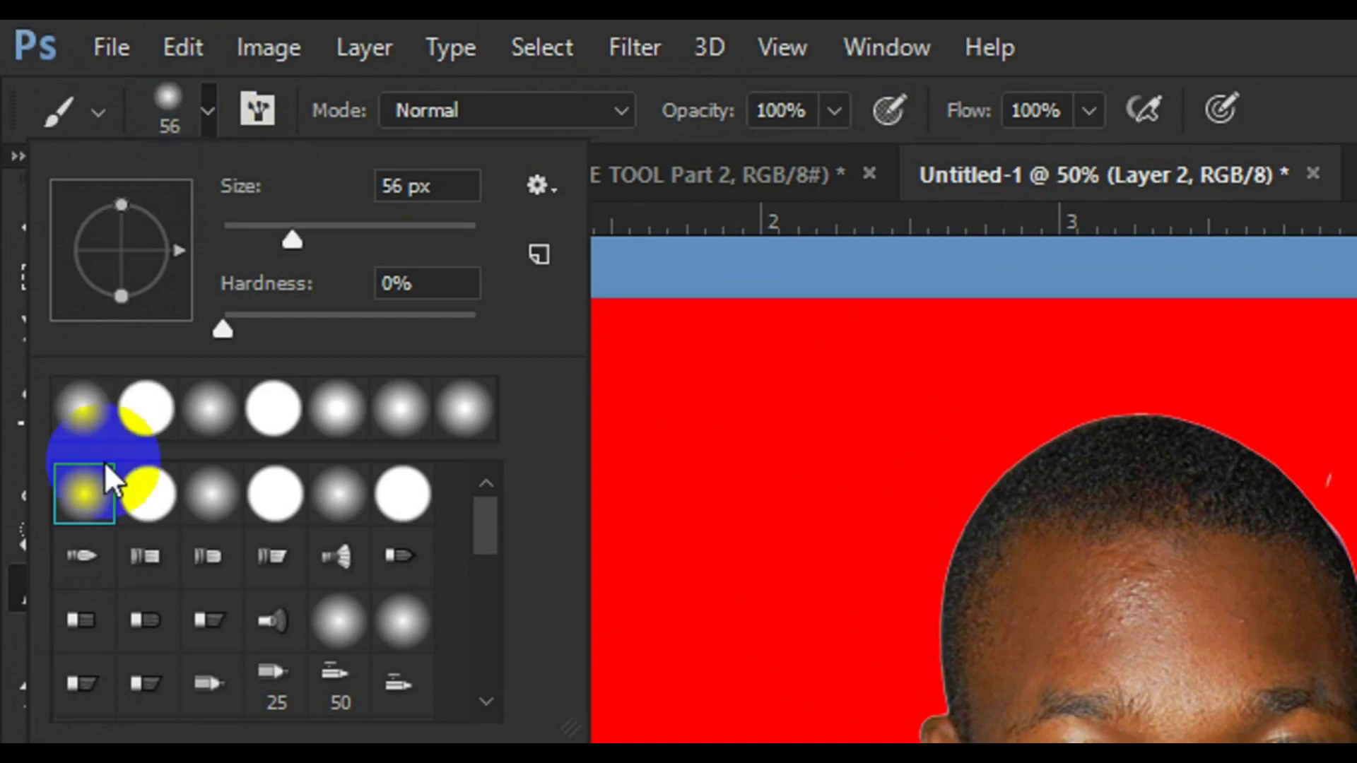
{"action": "left_click", "coordinate": [85, 495]}
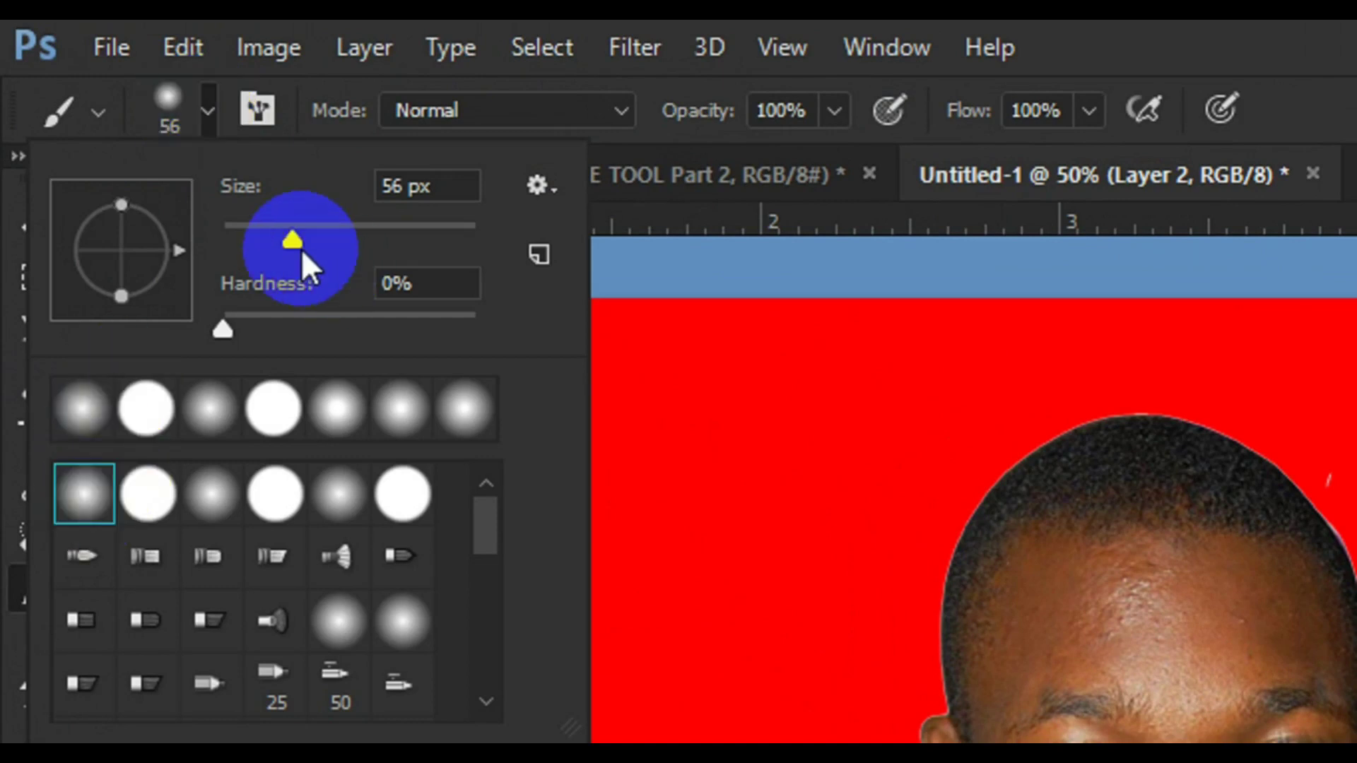
{"action": "left_click_drag", "start_coordinate": [297, 243], "coordinate": [349, 244]}
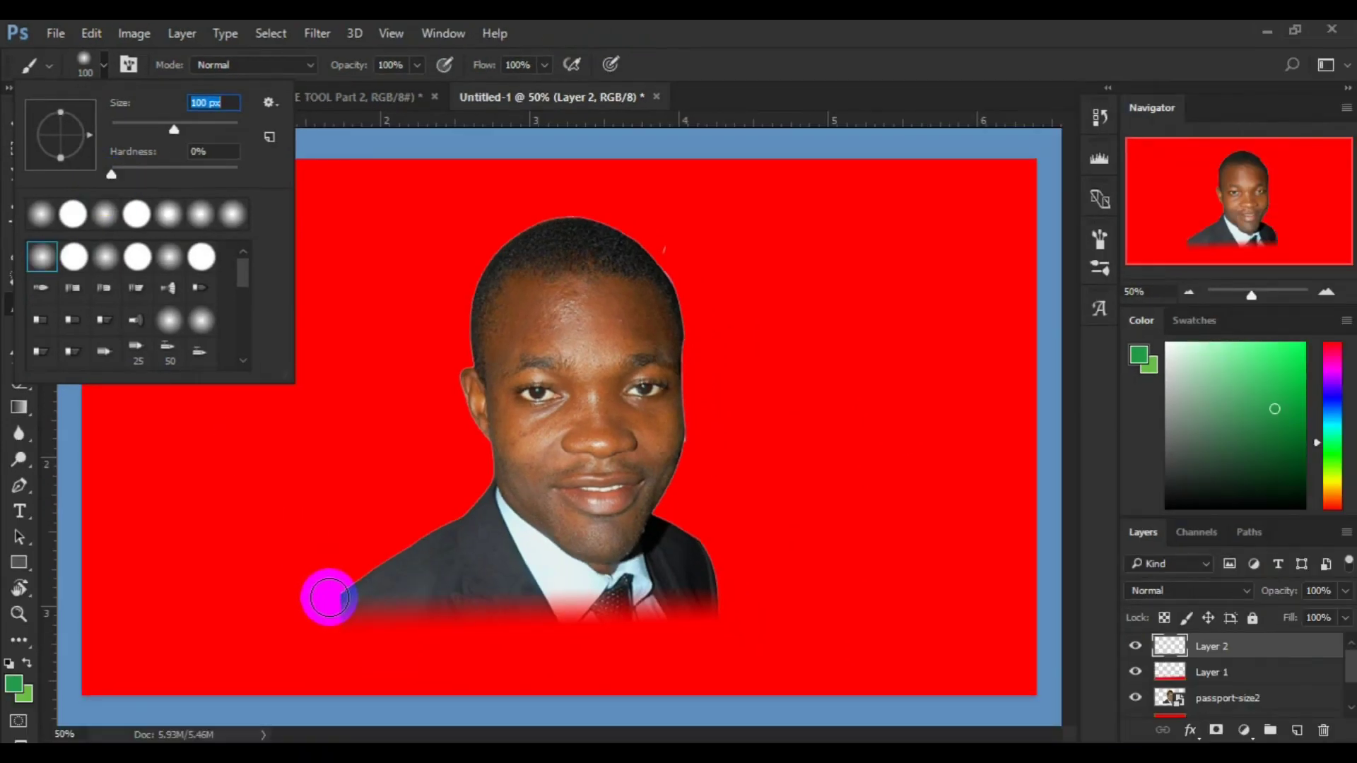
- Set the foreground painting colour to the backdrop red ff0000 by sampling the canvas
{"action": "left_click", "coordinate": [19, 686]}
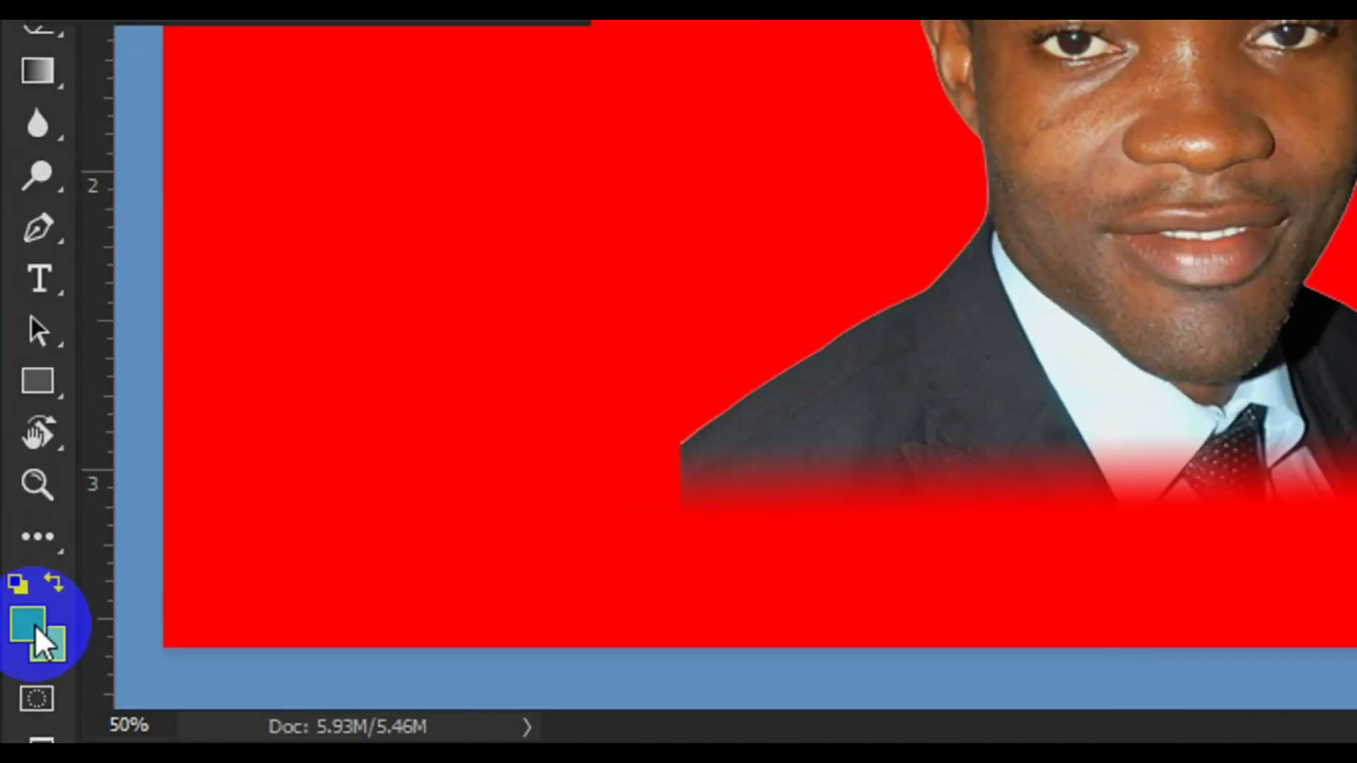
{"action": "left_click", "coordinate": [36, 628]}
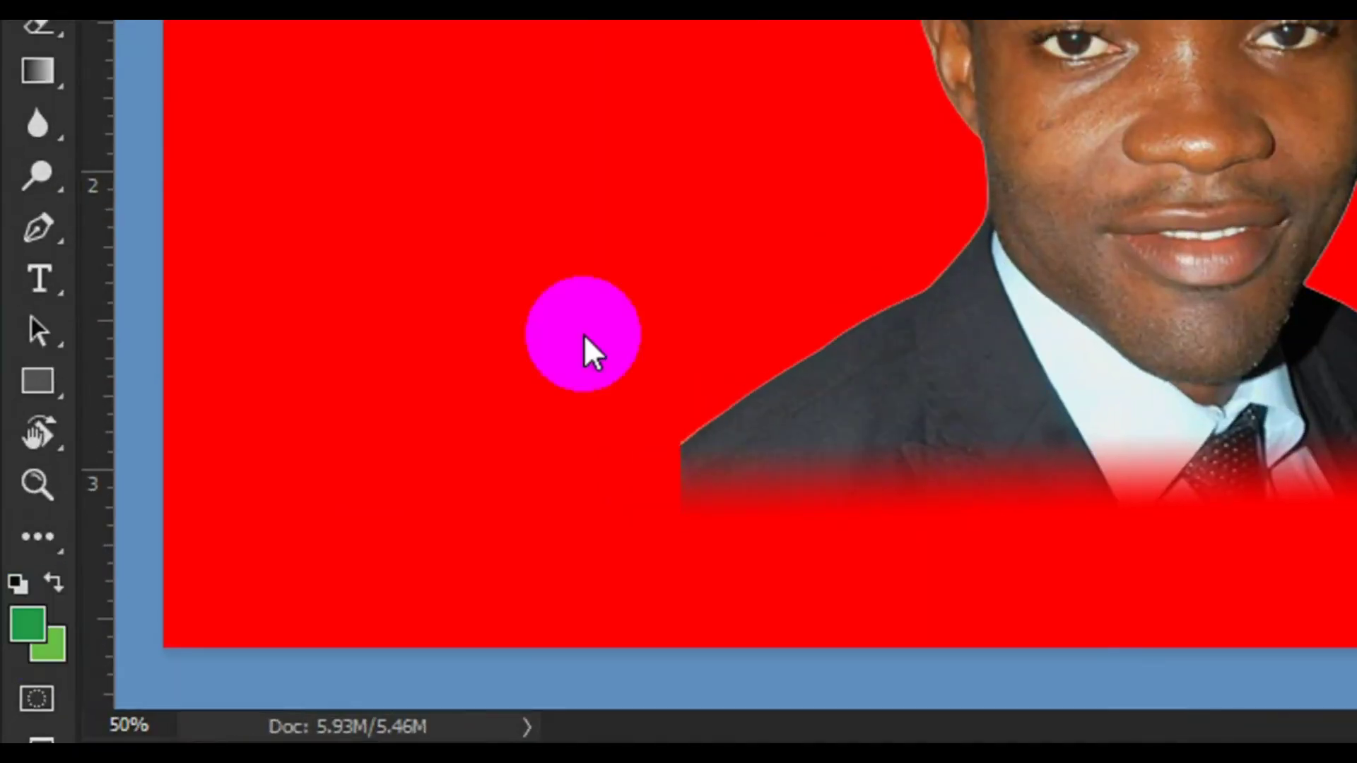
{"action": "left_click", "coordinate": [579, 334]}
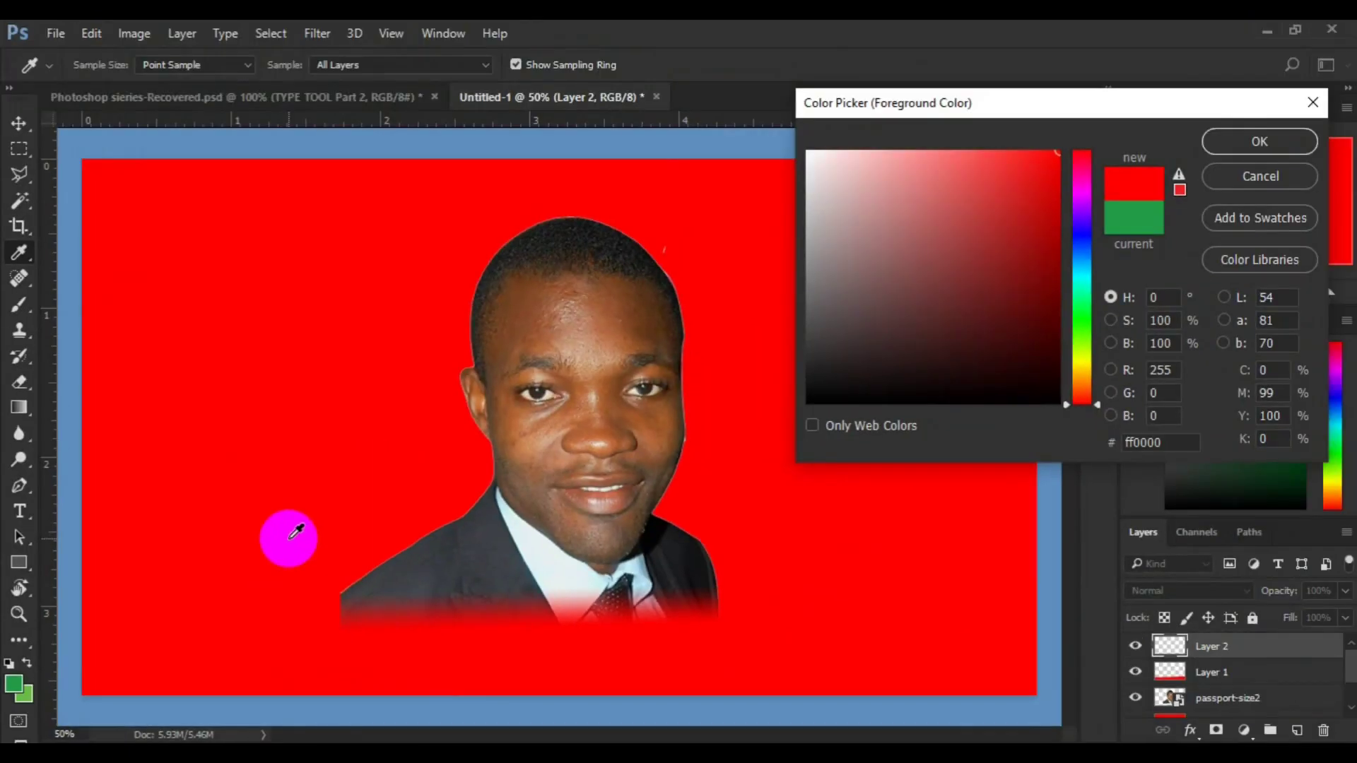
{"action": "left_click", "coordinate": [1257, 144]}
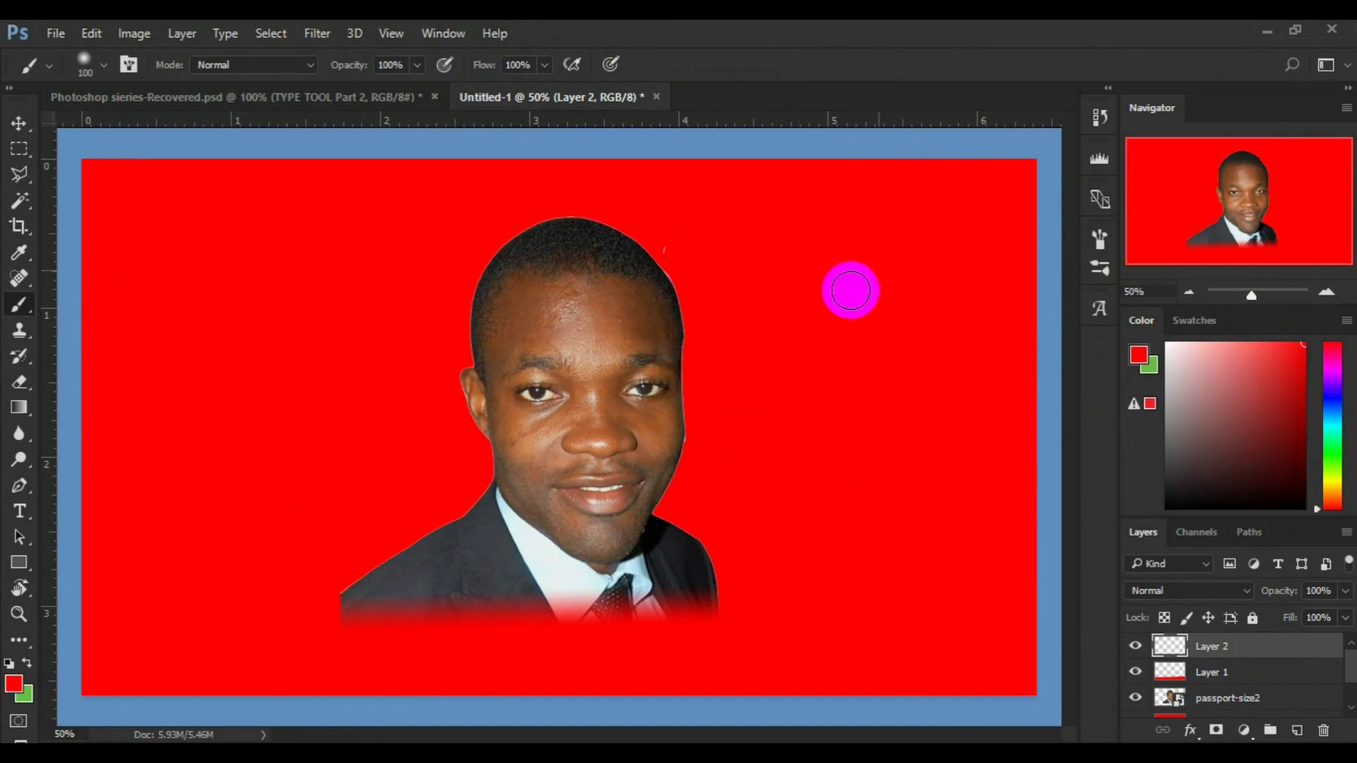
- Paint soft red strokes over the suit's lower-left shoulder edge on Layer 2
{"action": "mouse_move", "coordinate": [348, 569]}
{"action": "left_mouse_down"}
{"action": "mouse_move", "coordinate": [339, 636]}
{"action": "mouse_move", "coordinate": [354, 637]}
{"action": "mouse_move", "coordinate": [337, 629]}
{"action": "left_mouse_up"}
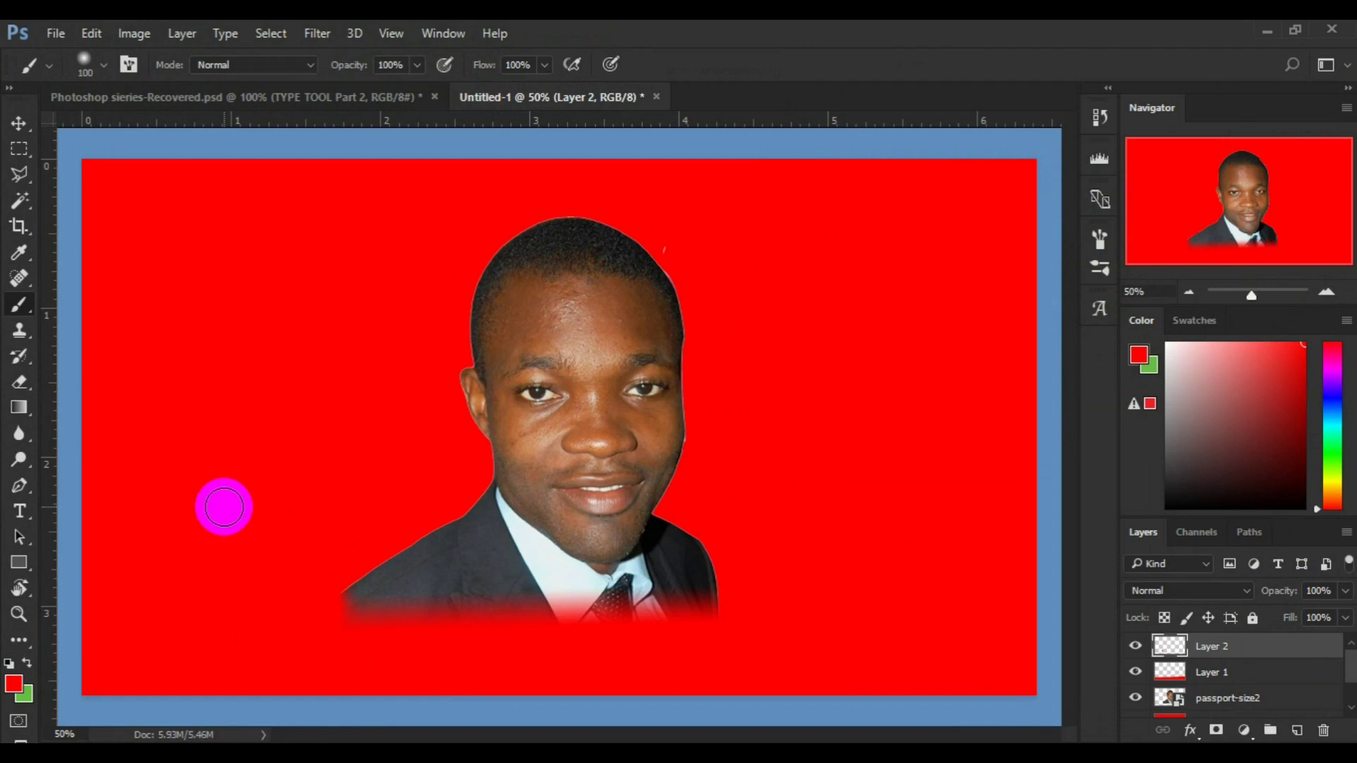
{"action": "key", "text": "v"}
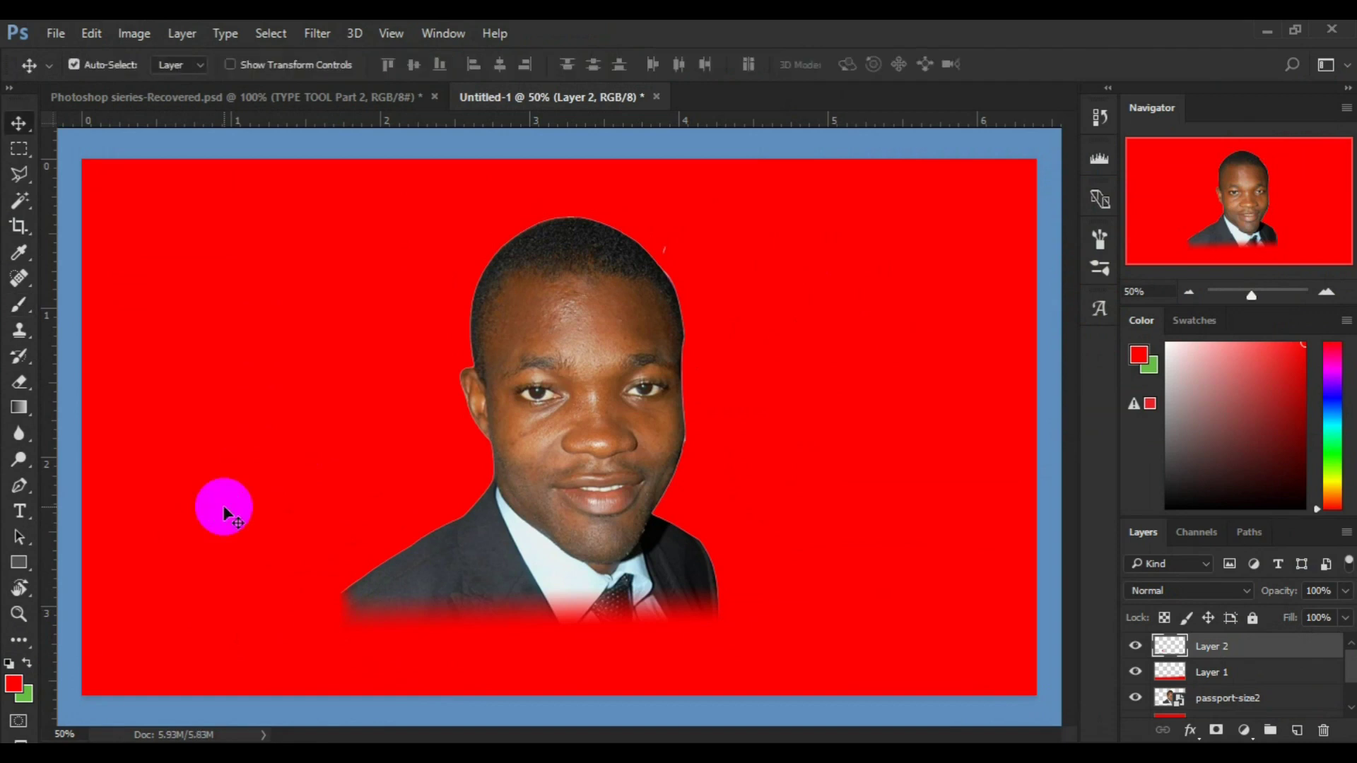